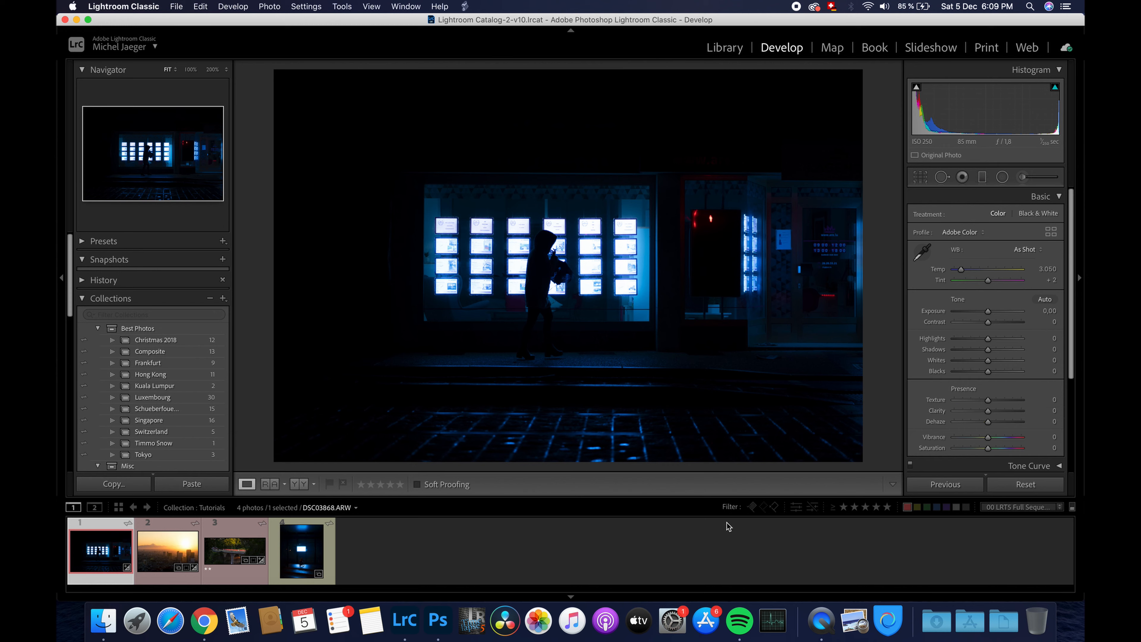
Look at the sunset skyline photo and the night cyclist photo, ending on the storefront night photo
{"action": "key", "text": "Right"}
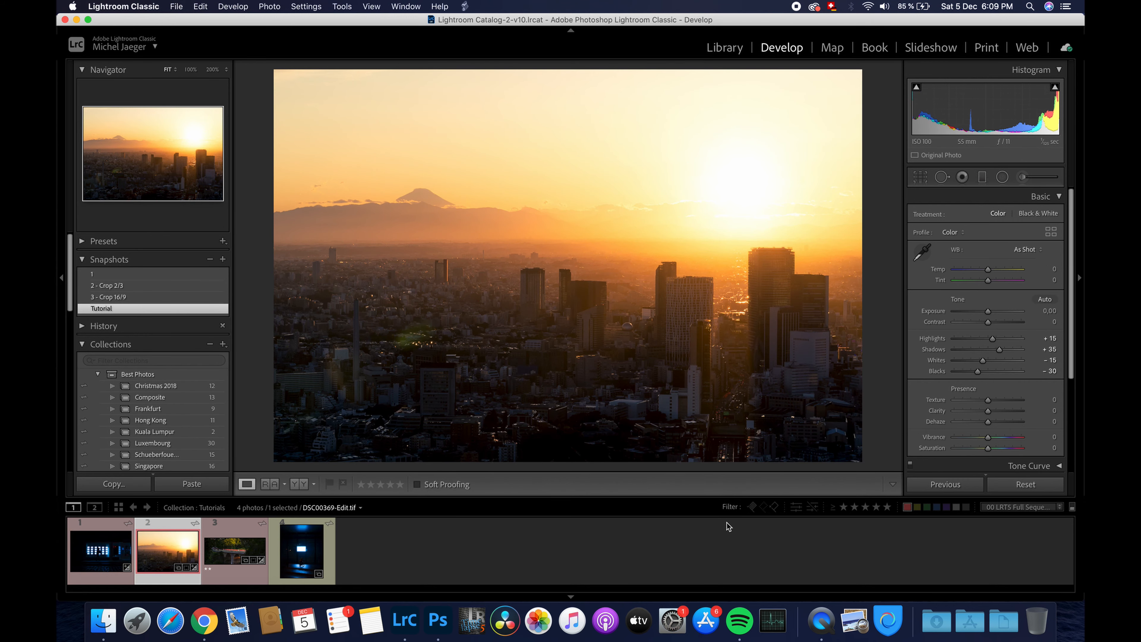
{"action": "key", "text": "Left"}
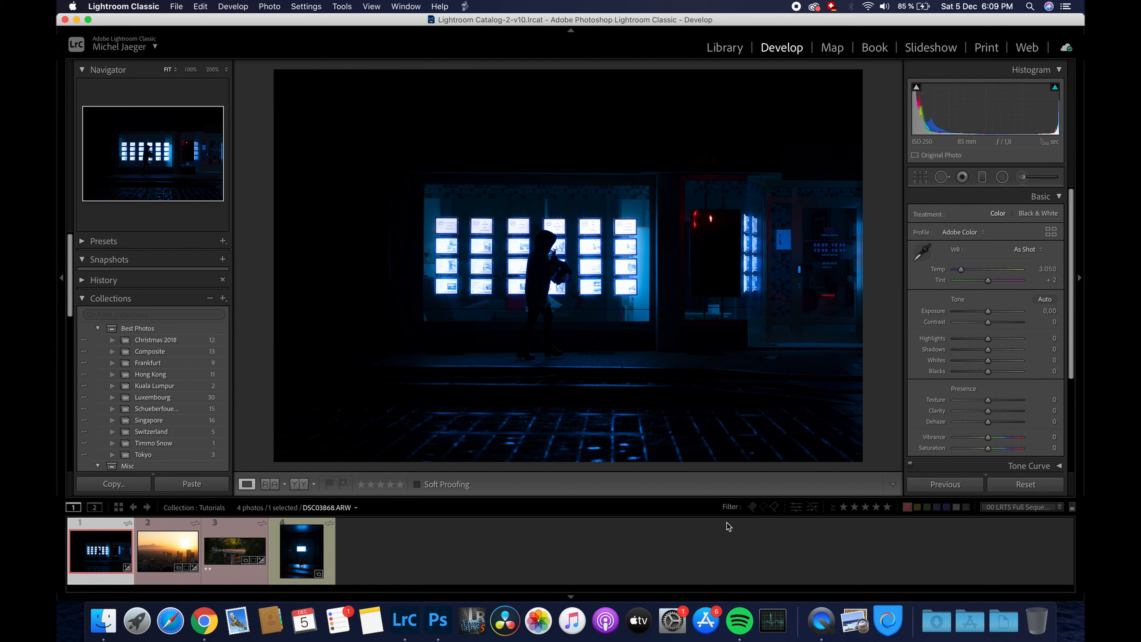
{"action": "left_click", "coordinate": [301, 551]}
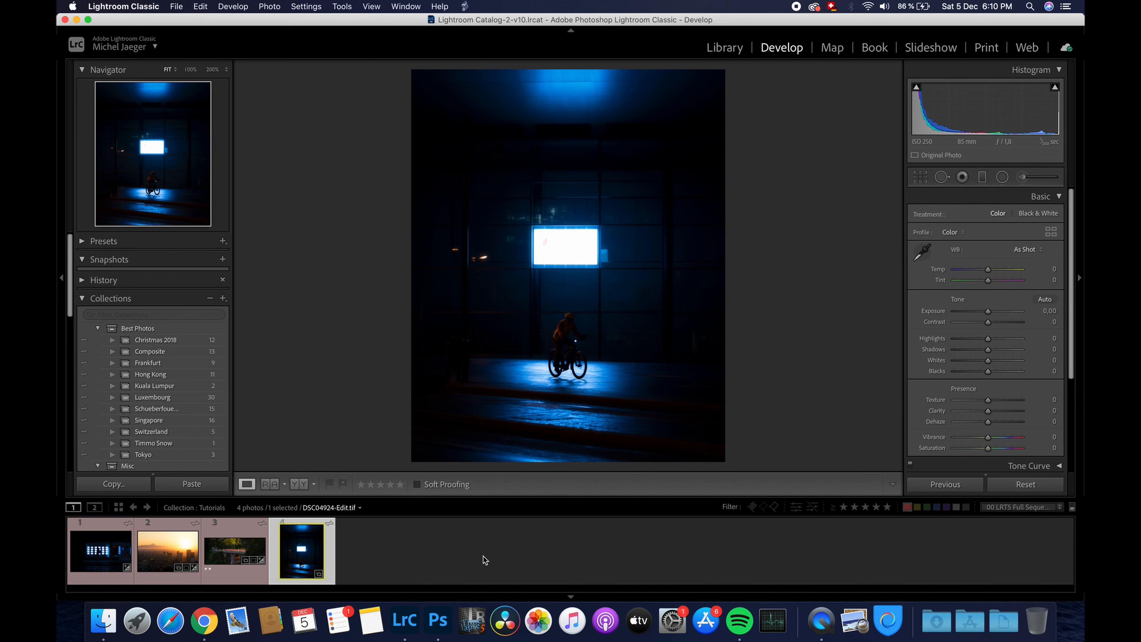
{"action": "key", "text": "Home"}
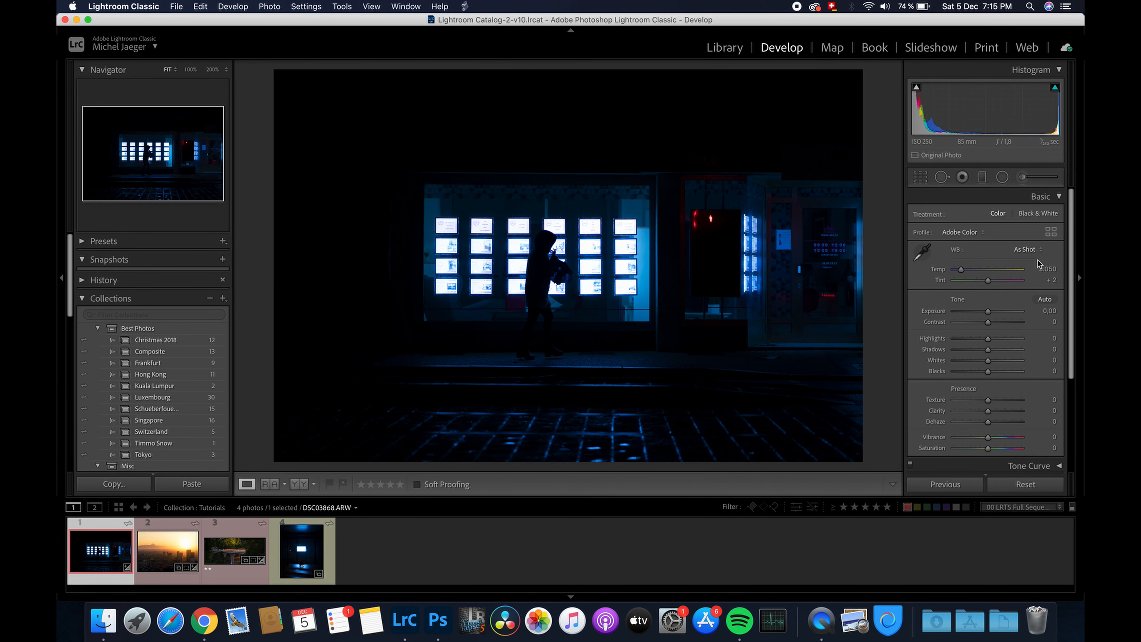
Paint an adjustment brush mask over the whole lit shop window with straight edge strokes and a filled interior, showing the mask overlay
{"action": "left_click", "coordinate": [1023, 178]}
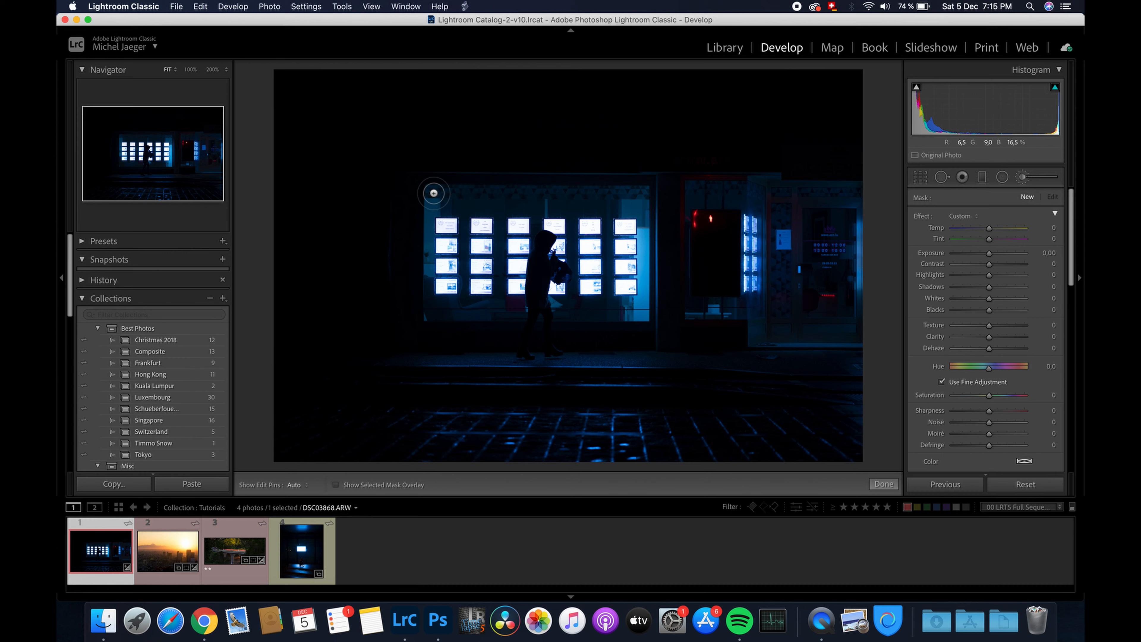
{"action": "left_click", "coordinate": [433, 193]}
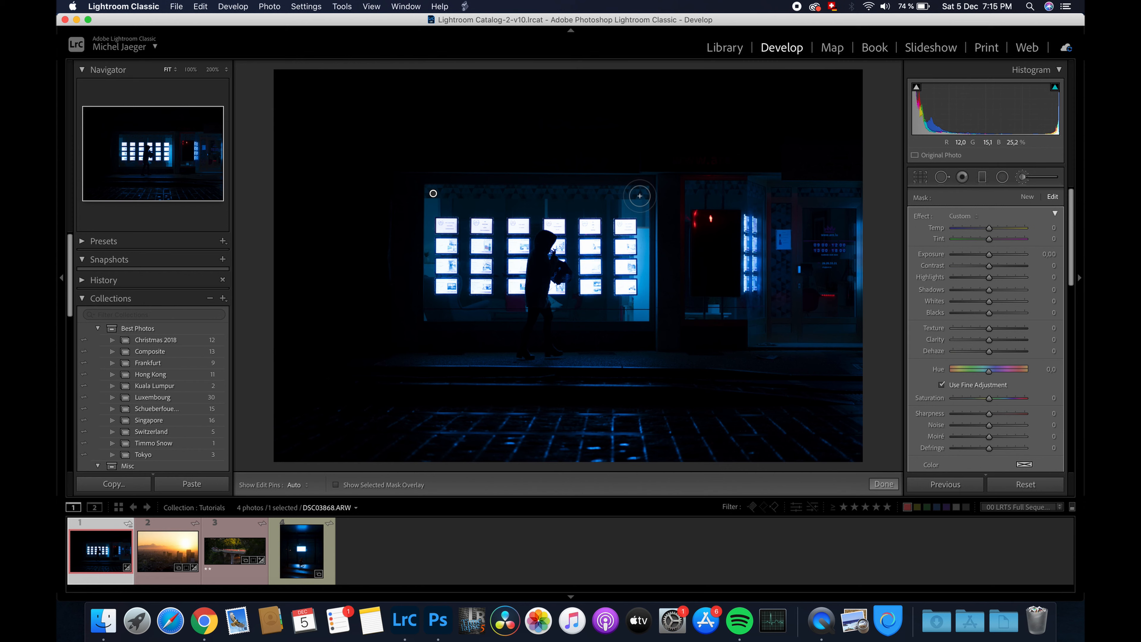
{"action": "key", "text": "o"}
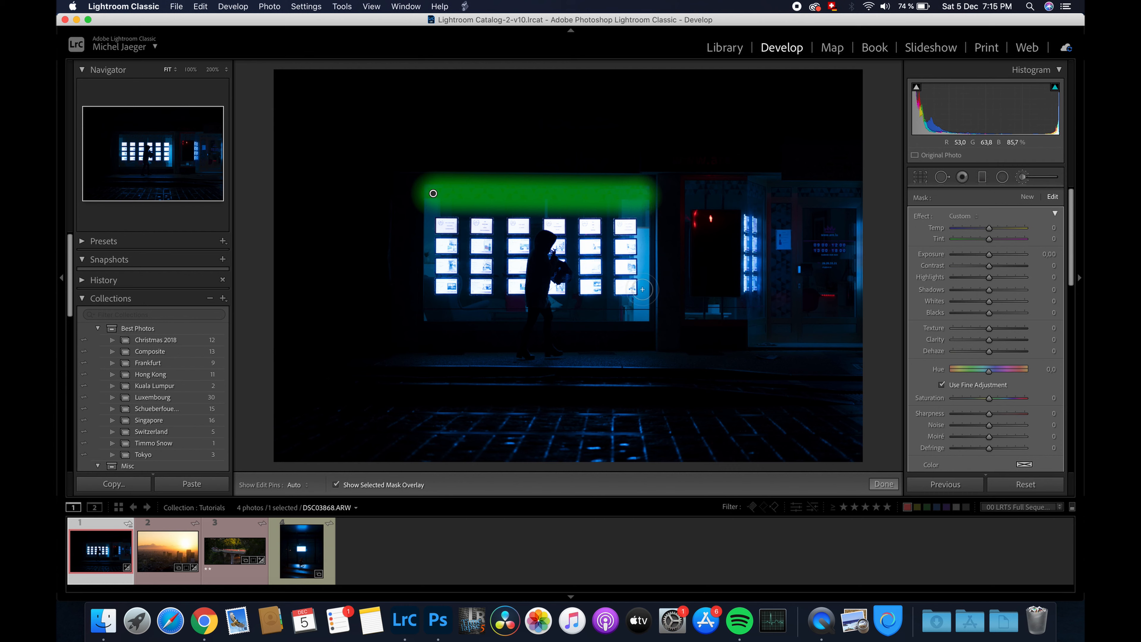
{"action": "left_click", "coordinate": [640, 313], "text": "shift"}
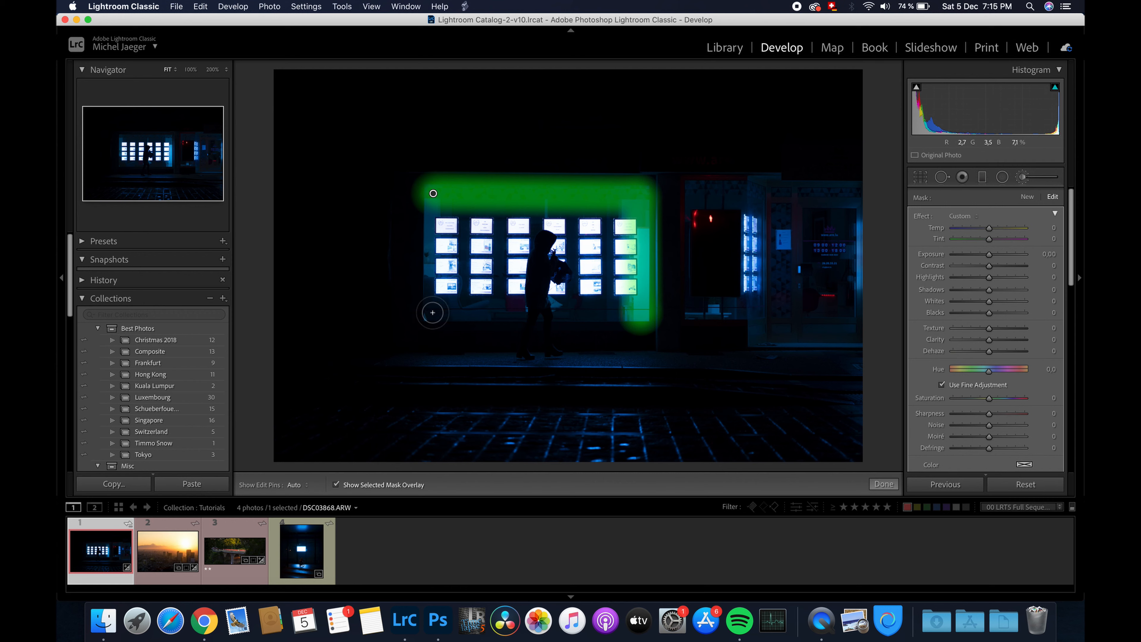
{"action": "left_click", "coordinate": [432, 313], "text": "shift"}
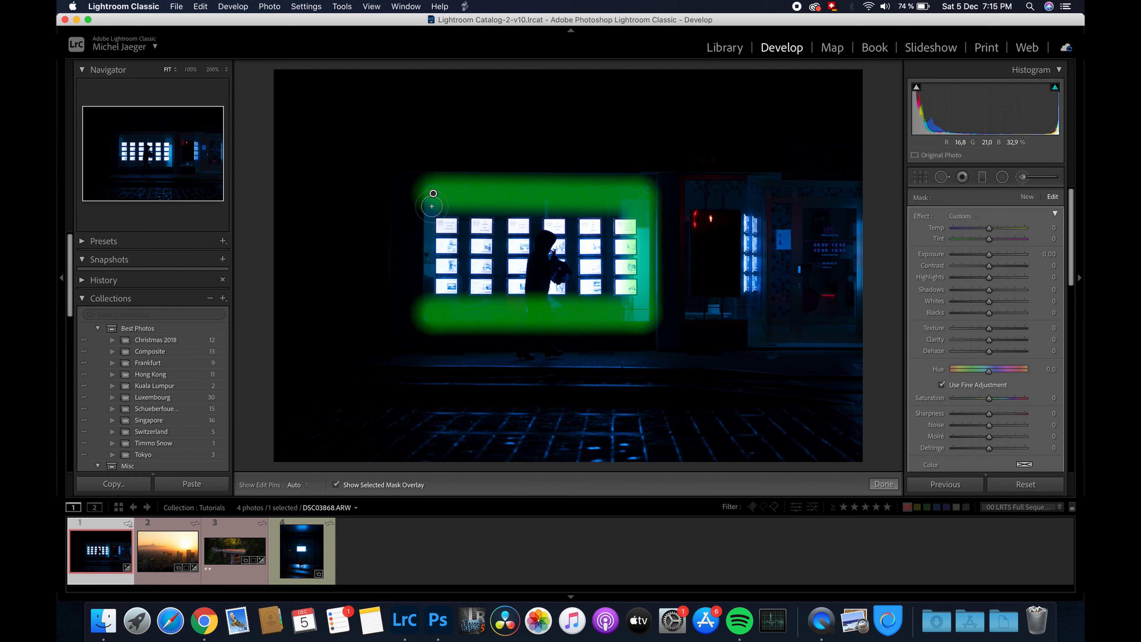
{"action": "left_click", "coordinate": [433, 205], "text": "shift"}
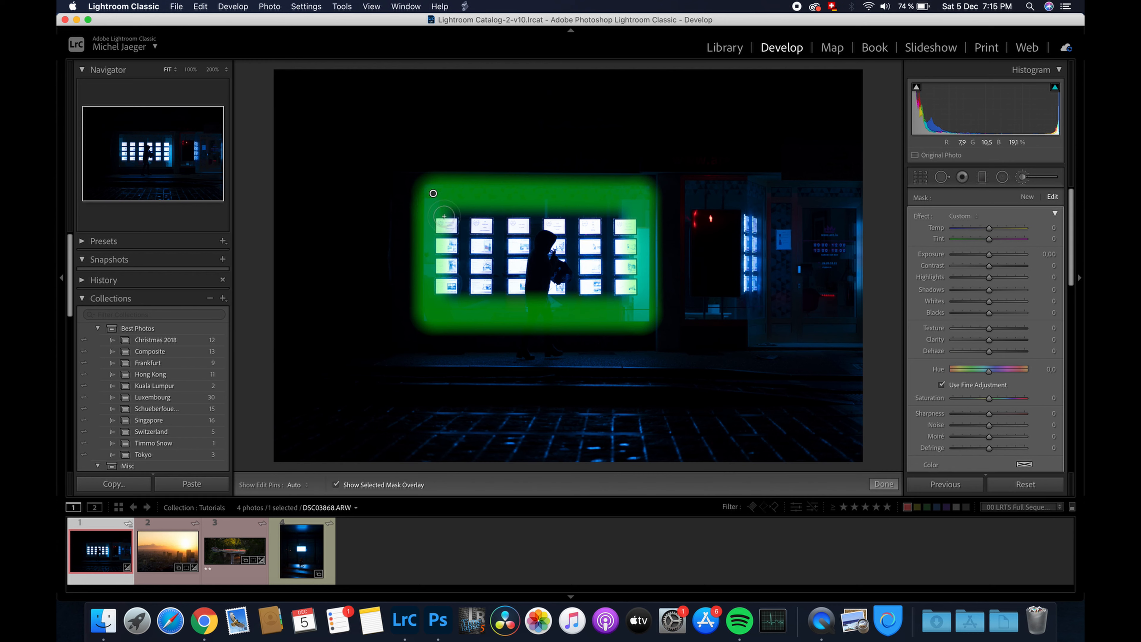
{"action": "mouse_move", "coordinate": [445, 209]}
{"action": "left_mouse_down"}
{"action": "mouse_move", "coordinate": [611, 214]}
{"action": "mouse_move", "coordinate": [446, 210]}
{"action": "mouse_move", "coordinate": [606, 218]}
{"action": "mouse_move", "coordinate": [626, 235]}
{"action": "mouse_move", "coordinate": [624, 297]}
{"action": "mouse_move", "coordinate": [626, 236]}
{"action": "mouse_move", "coordinate": [611, 286]}
{"action": "mouse_move", "coordinate": [581, 282]}
{"action": "mouse_move", "coordinate": [529, 245]}
{"action": "mouse_move", "coordinate": [442, 233]}
{"action": "mouse_move", "coordinate": [435, 278]}
{"action": "mouse_move", "coordinate": [477, 292]}
{"action": "mouse_move", "coordinate": [559, 295]}
{"action": "mouse_move", "coordinate": [601, 280]}
{"action": "mouse_move", "coordinate": [453, 253]}
{"action": "mouse_move", "coordinate": [437, 277]}
{"action": "mouse_move", "coordinate": [576, 274]}
{"action": "mouse_move", "coordinate": [463, 268]}
{"action": "mouse_move", "coordinate": [559, 272]}
{"action": "mouse_move", "coordinate": [592, 300]}
{"action": "mouse_move", "coordinate": [530, 303]}
{"action": "mouse_move", "coordinate": [609, 256]}
{"action": "mouse_move", "coordinate": [628, 202]}
{"action": "left_mouse_up"}
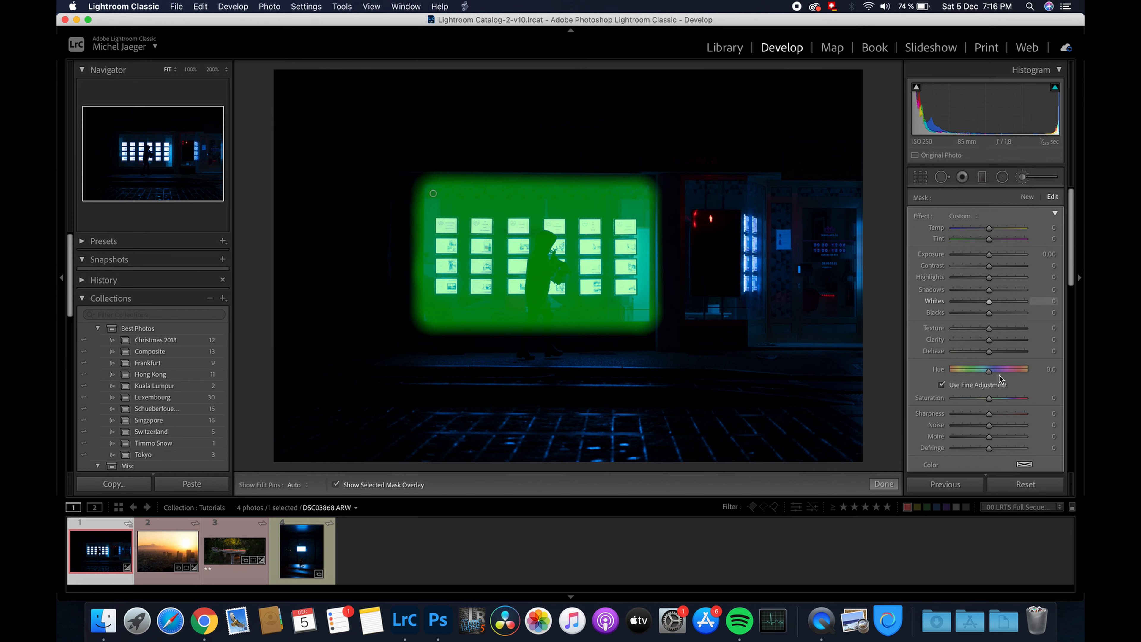
Restrict the brush mask with a Luminance range mask sampled from a bright display in the shop window, giving a range of 80/100
{"action": "scroll", "coordinate": [1002, 387], "scroll_direction": "down", "scroll_amount": 10}
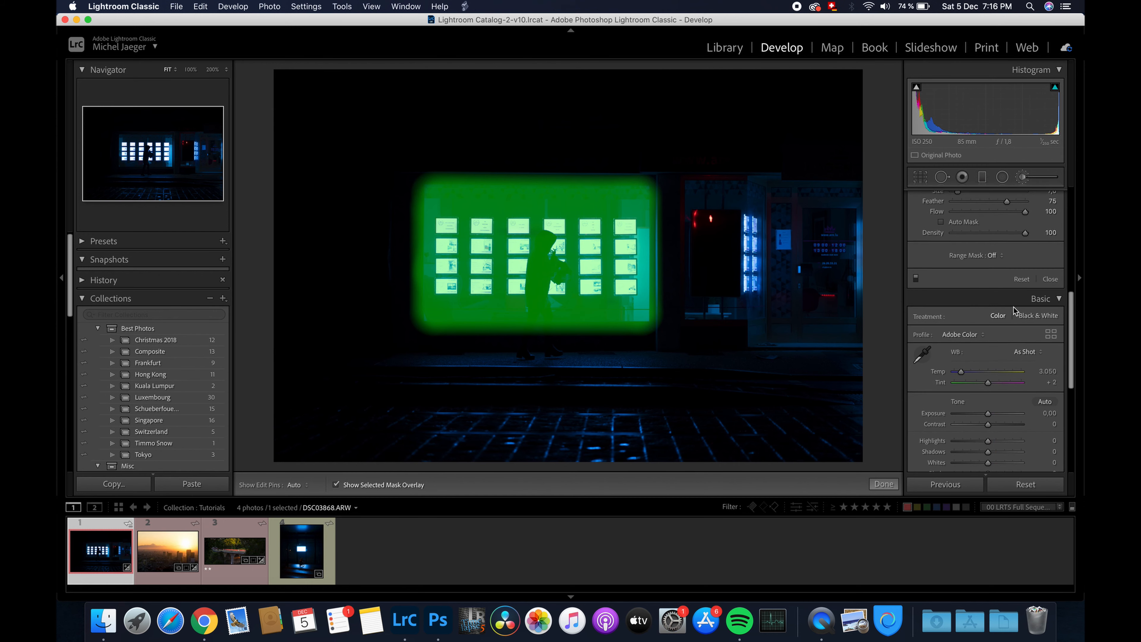
{"action": "left_click", "coordinate": [999, 263]}
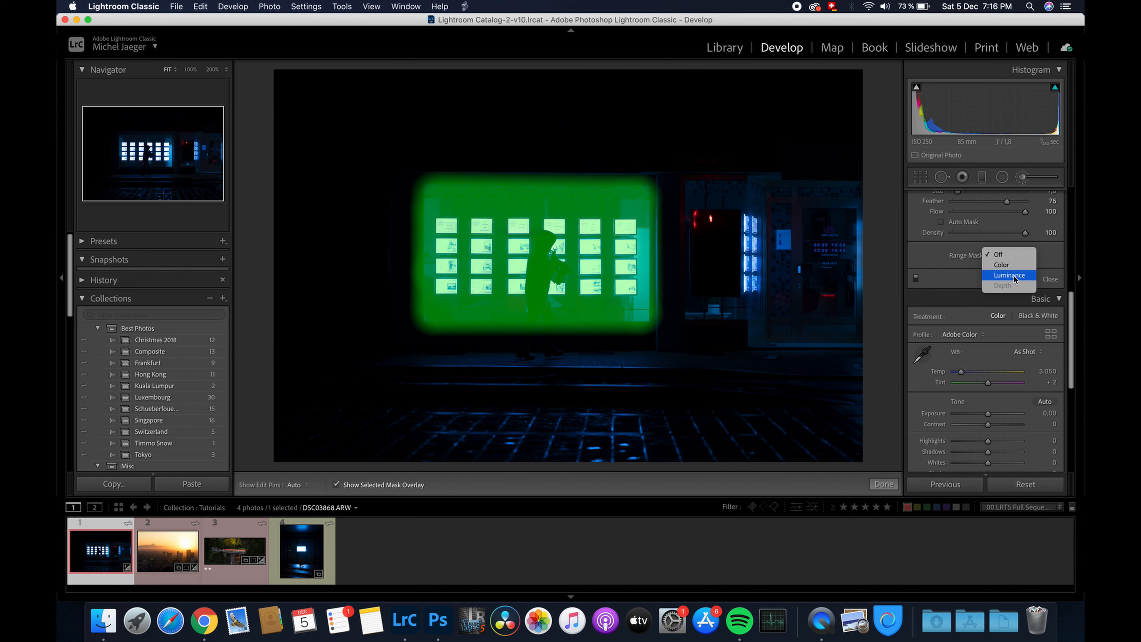
{"action": "left_click", "coordinate": [1015, 276]}
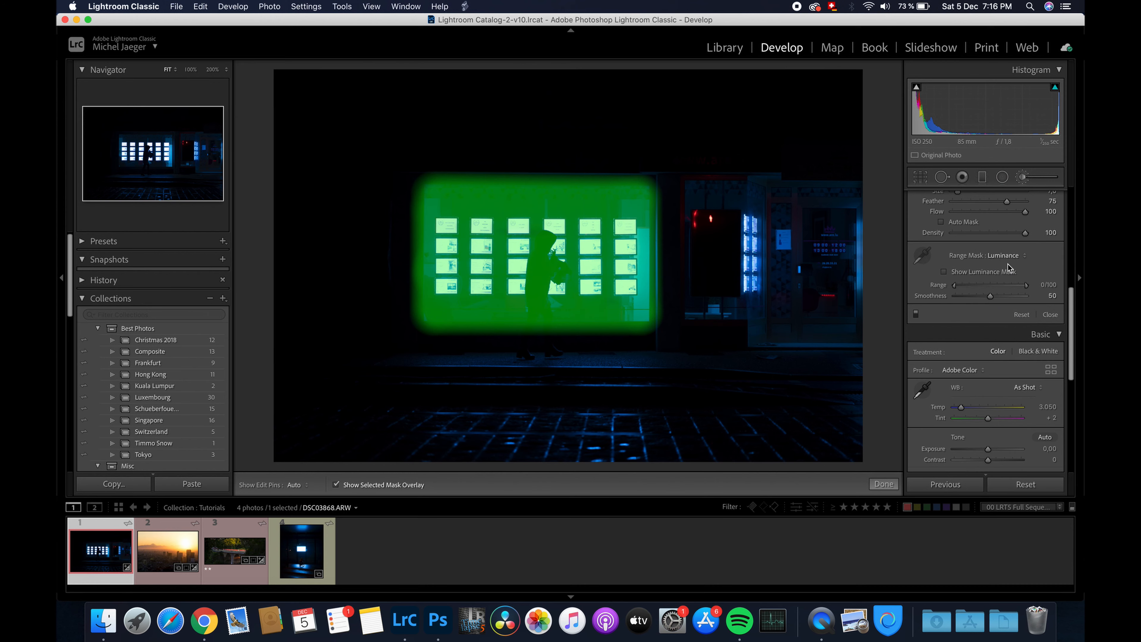
{"action": "left_click", "coordinate": [925, 259]}
{"action": "left_click", "coordinate": [624, 222]}
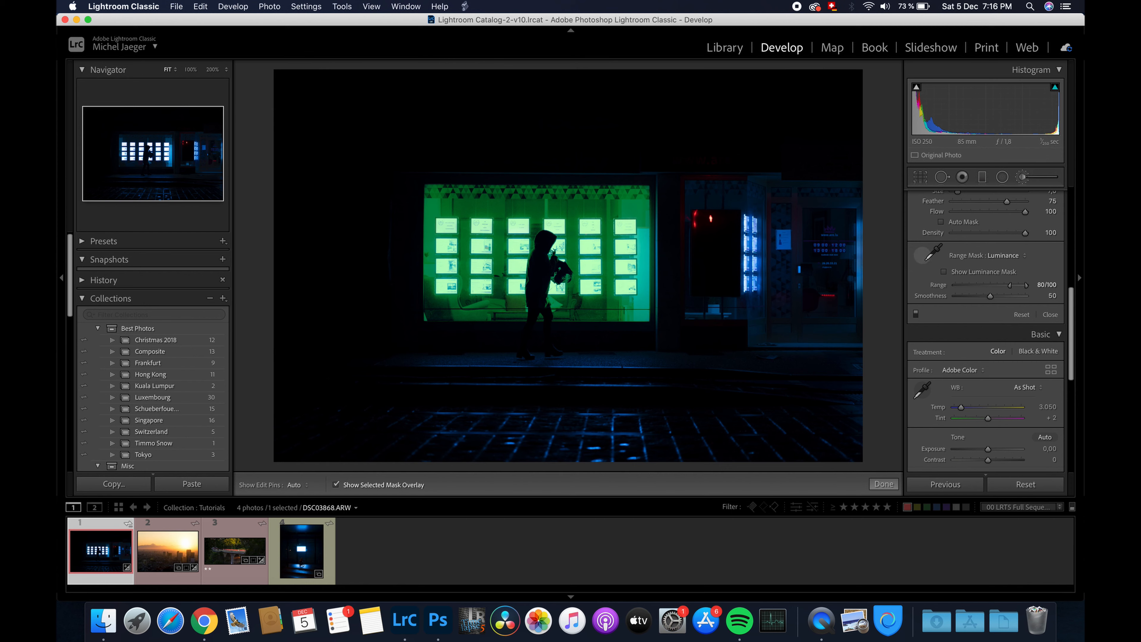
{"action": "left_click", "coordinate": [921, 255]}
Hide the mask overlay and set the brush mask's Clarity to -100
{"action": "scroll", "coordinate": [986, 254], "scroll_direction": "up", "scroll_amount": 10}
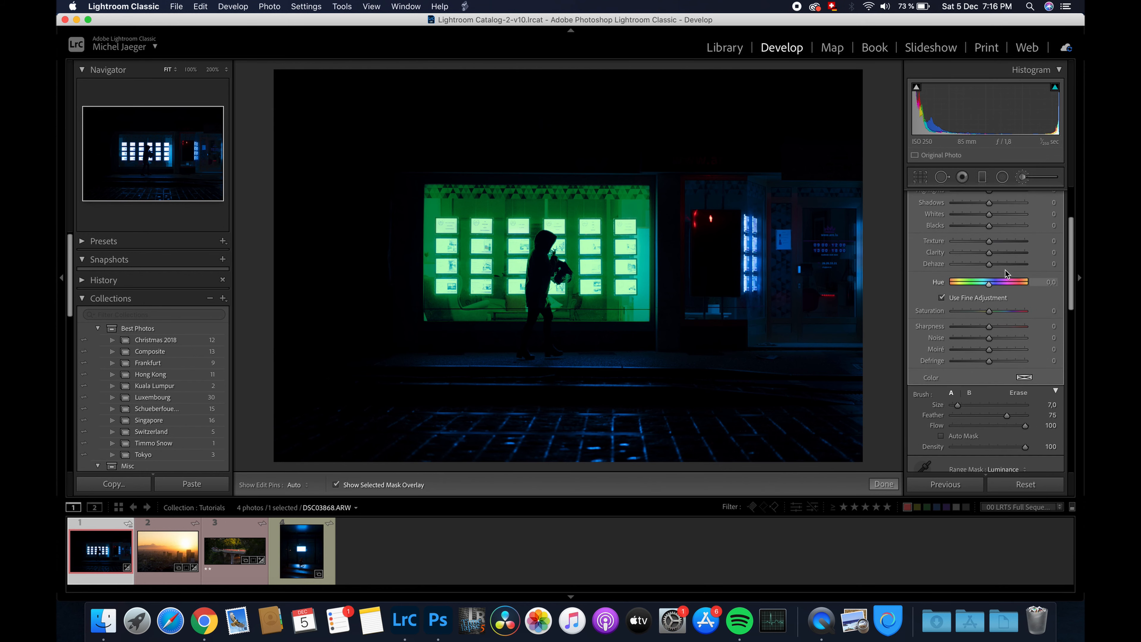
{"action": "key", "text": "o"}
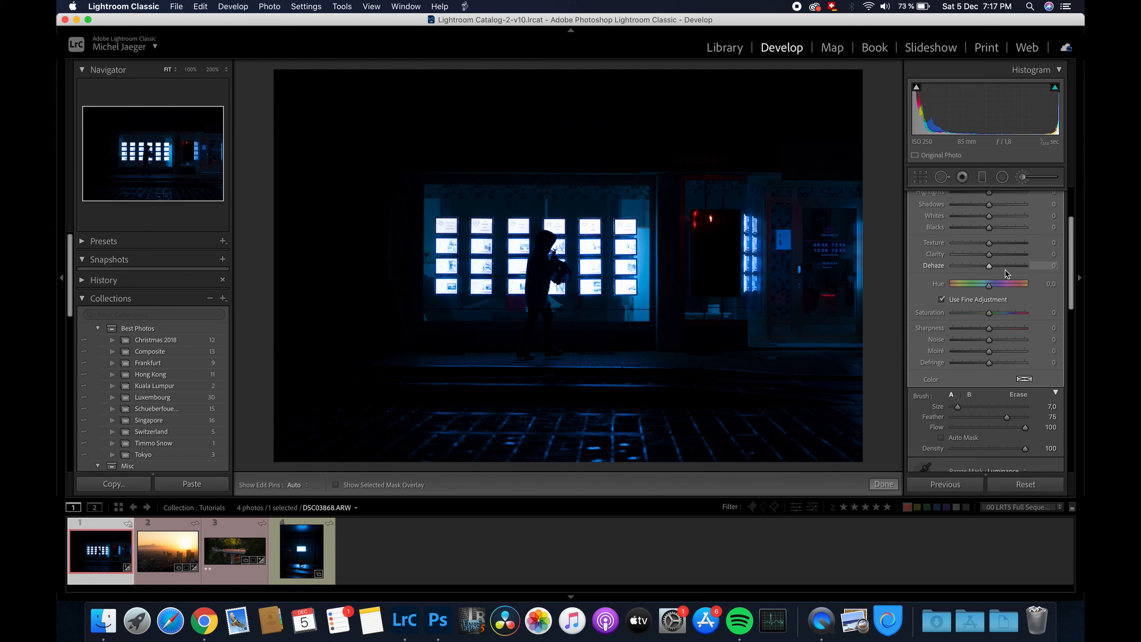
{"action": "scroll", "coordinate": [991, 275], "scroll_direction": "up", "scroll_amount": 2}
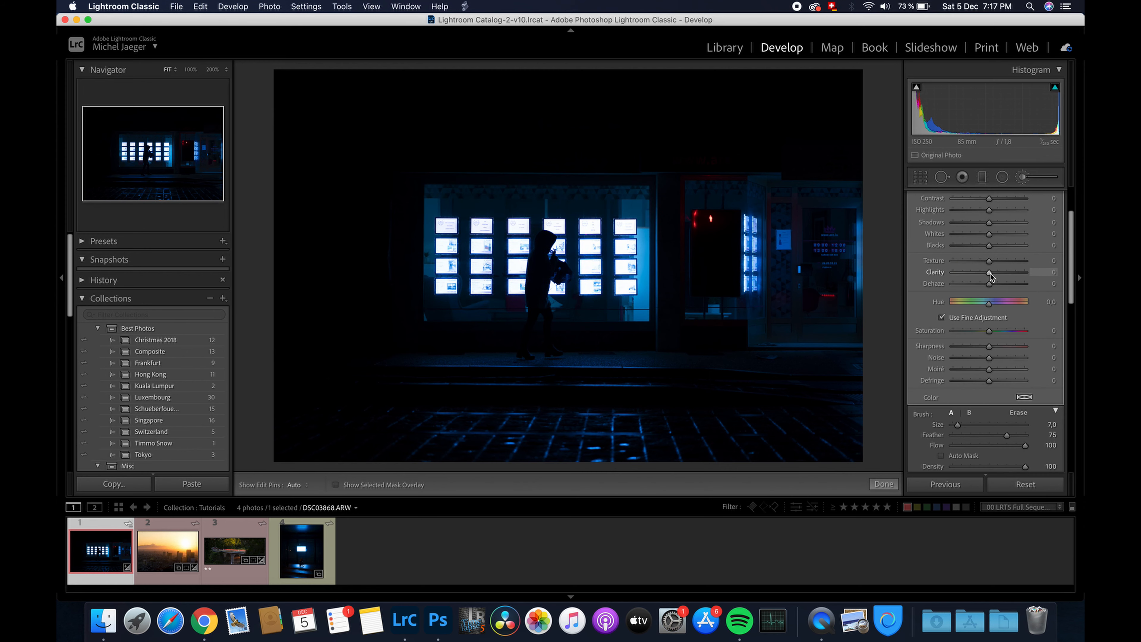
{"action": "left_click_drag", "start_coordinate": [991, 275], "coordinate": [917, 276]}
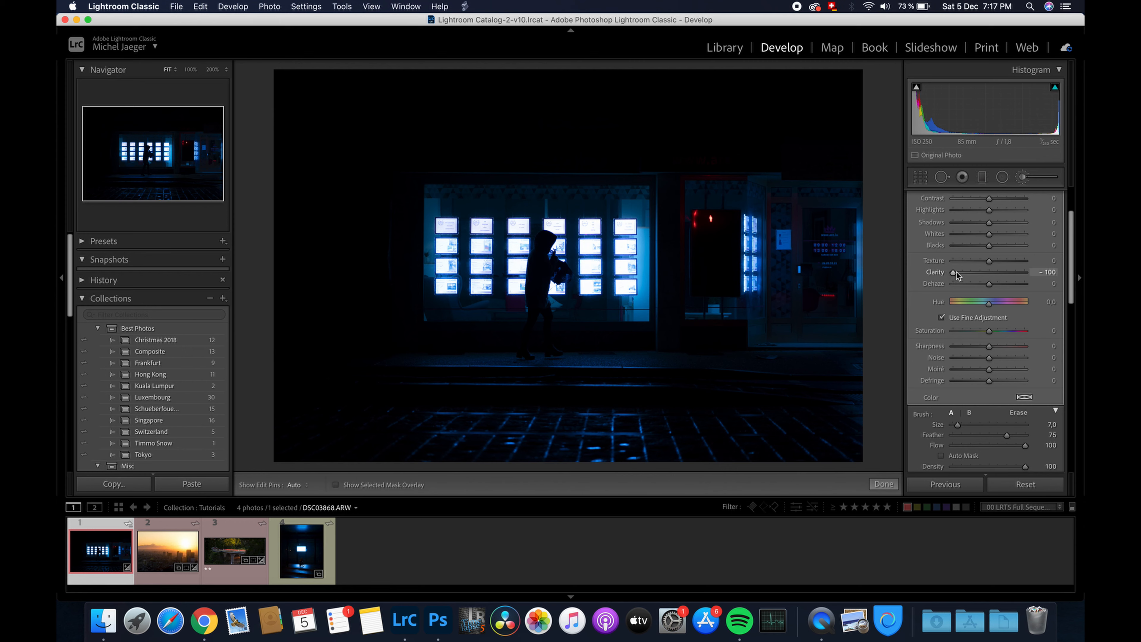
{"action": "scroll", "coordinate": [957, 276], "scroll_direction": "up", "scroll_amount": 1}
{"action": "scroll", "coordinate": [961, 283], "scroll_direction": "up", "scroll_amount": 4}
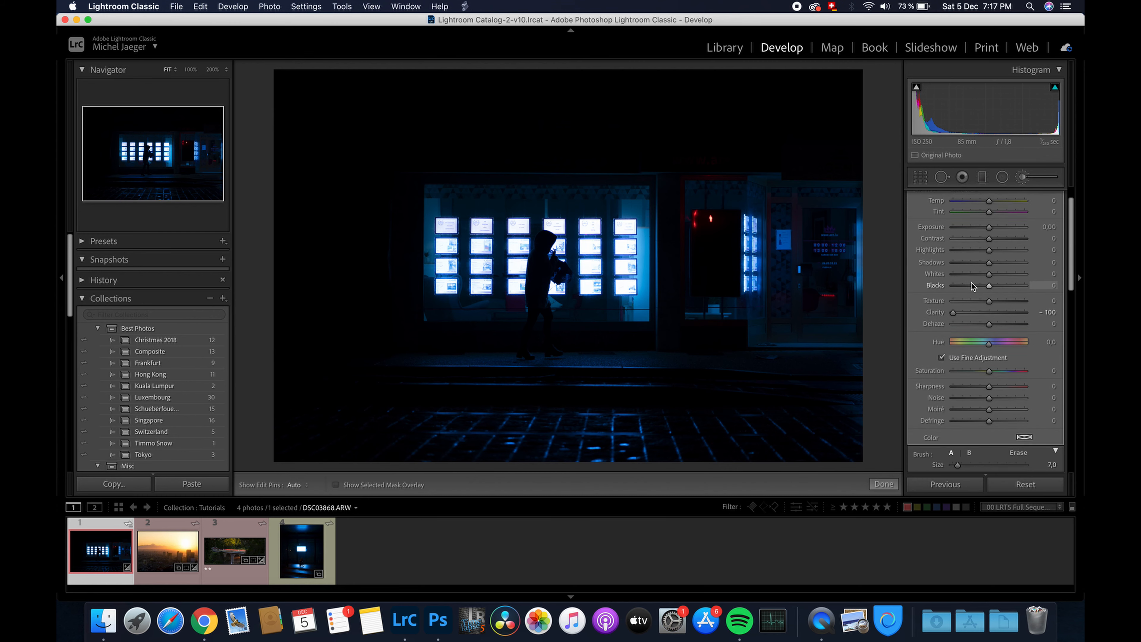
{"action": "scroll", "coordinate": [972, 285], "scroll_direction": "up", "scroll_amount": 1}
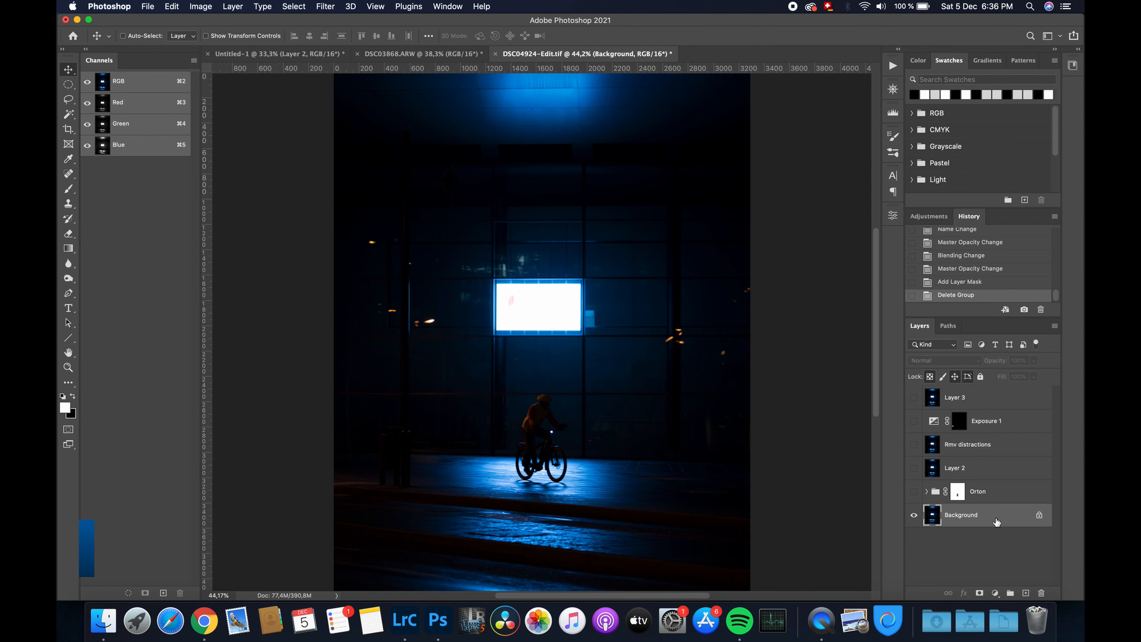
In Photoshop, duplicate the cyclist photo's Background layer and convert the copy to a smart object
{"action": "key", "text": "super+j"}
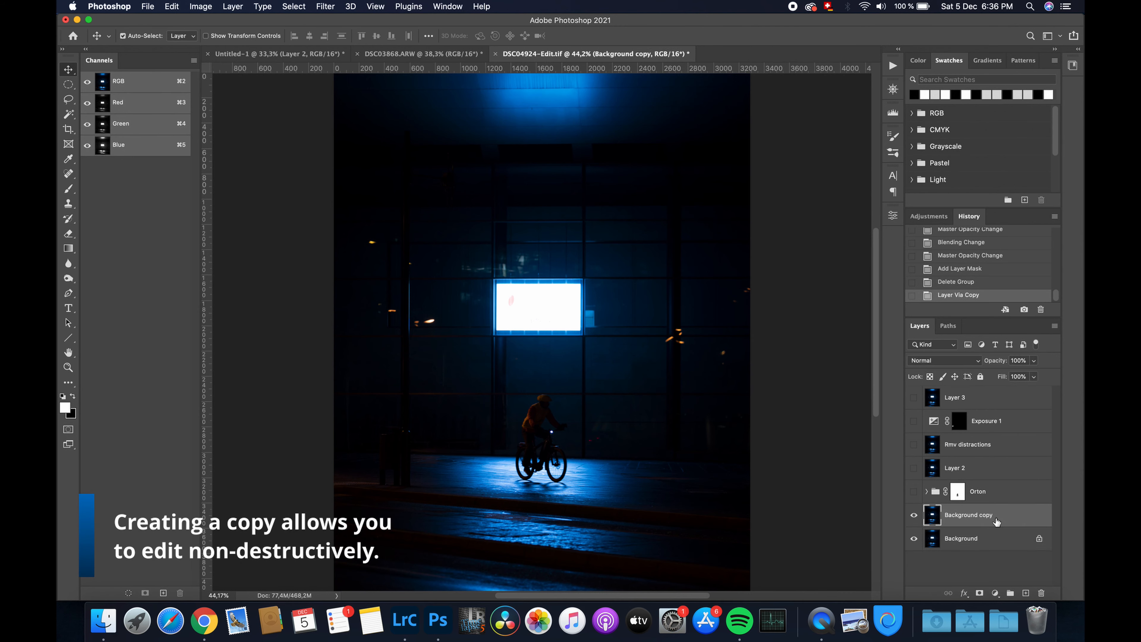
{"action": "right_click", "coordinate": [1025, 517]}
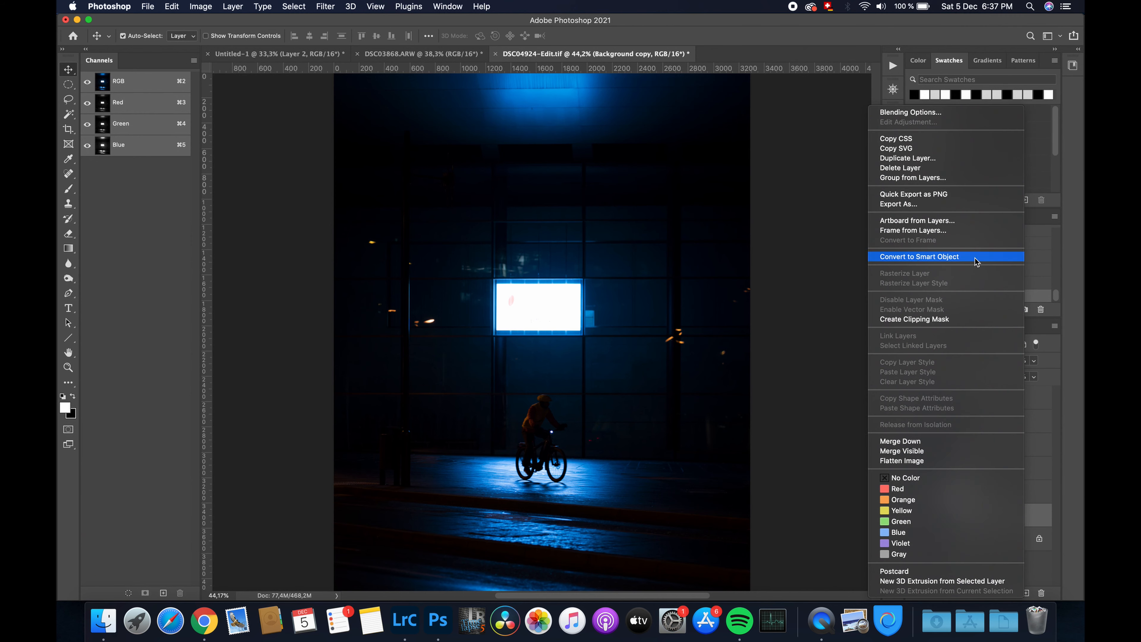
{"action": "left_click", "coordinate": [954, 257]}
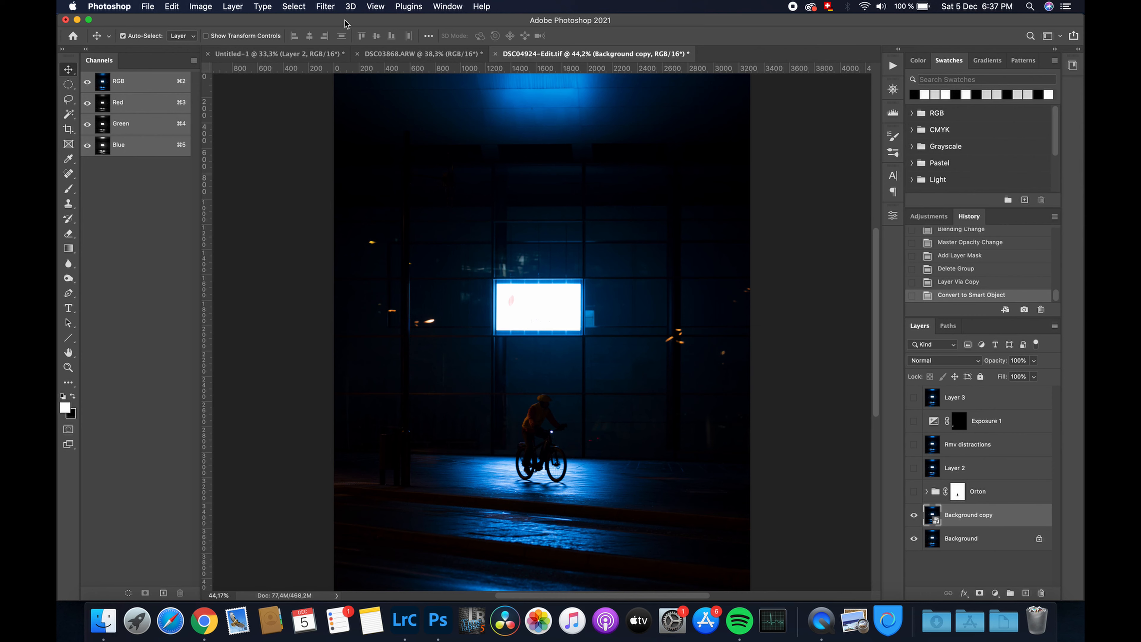
Apply a Gaussian Blur with a radius of 24 pixels to the Background copy smart object
{"action": "left_click", "coordinate": [327, 7]}
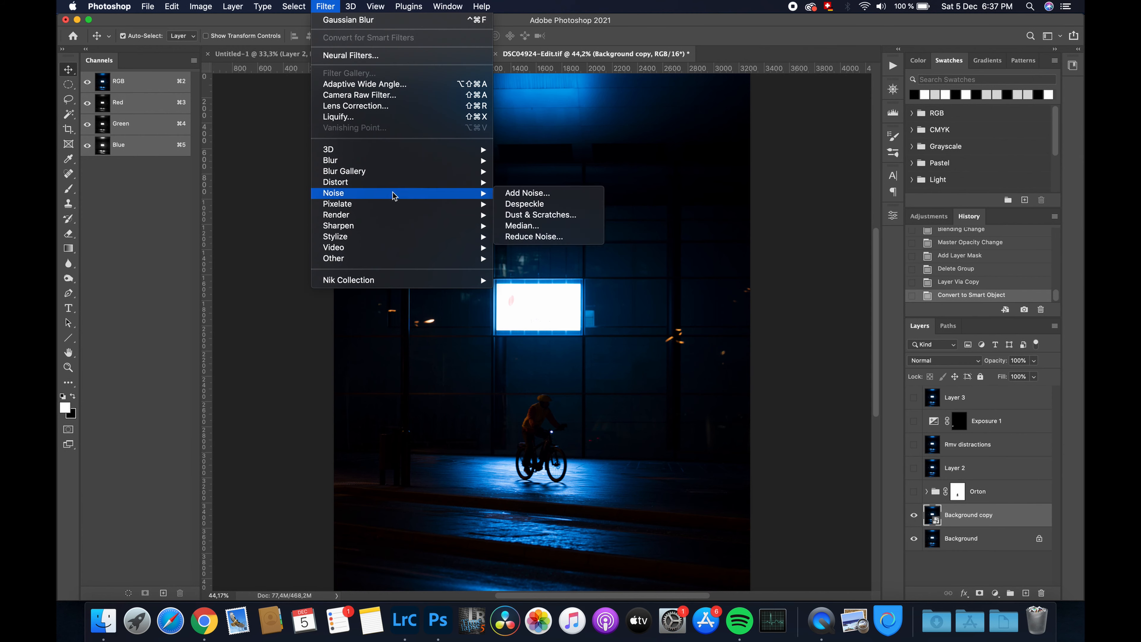
{"action": "mouse_move", "coordinate": [414, 161]}
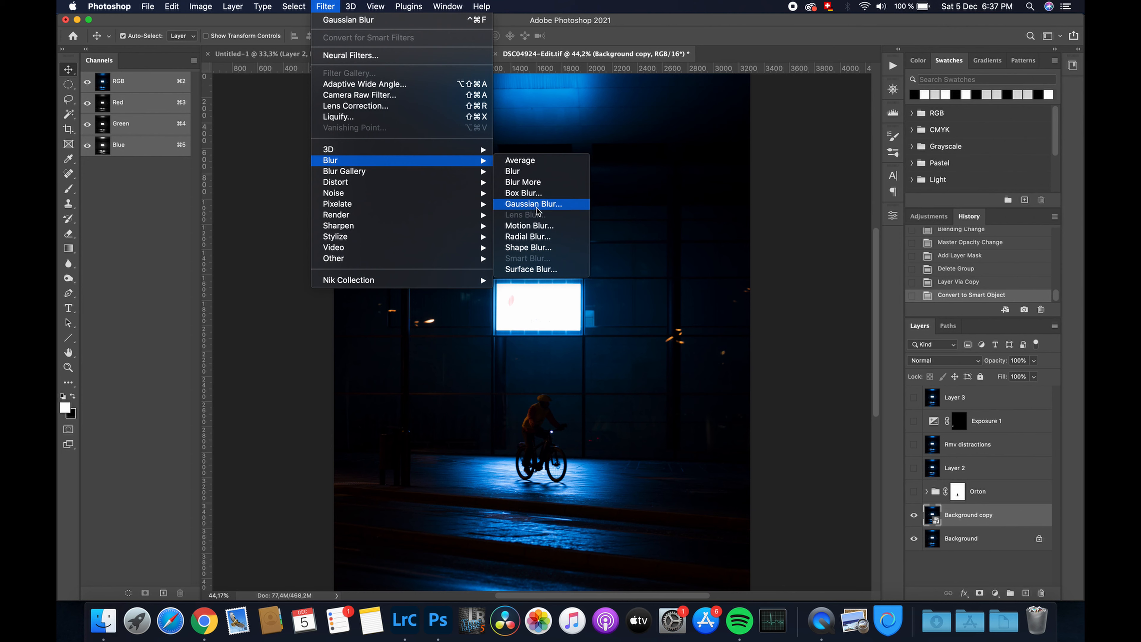
{"action": "left_click", "coordinate": [556, 210]}
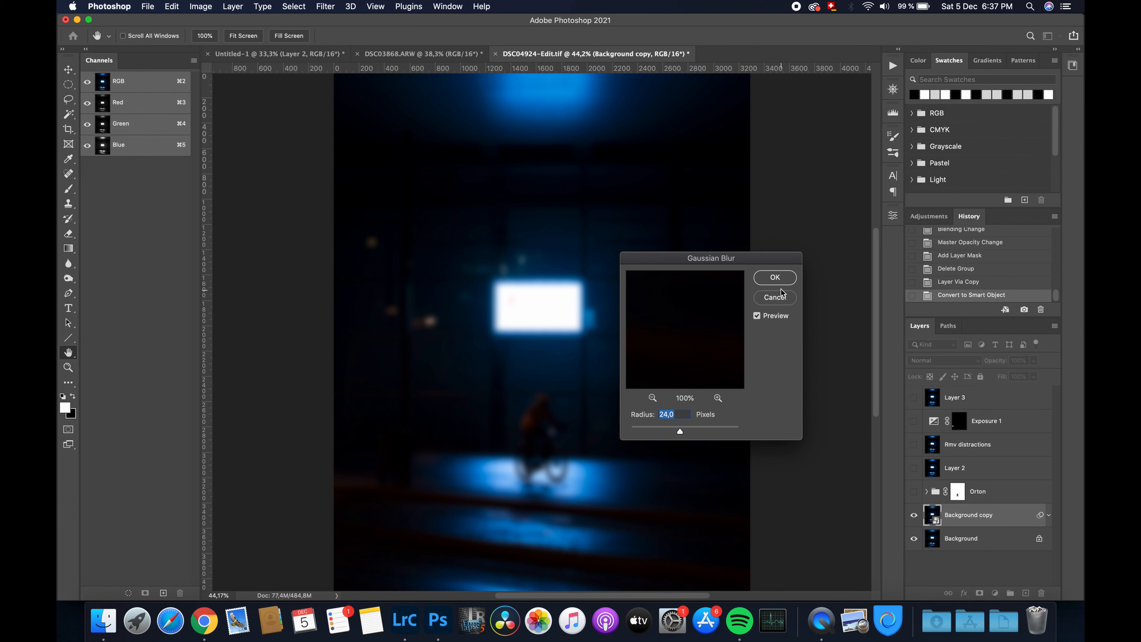
{"action": "left_click", "coordinate": [775, 277]}
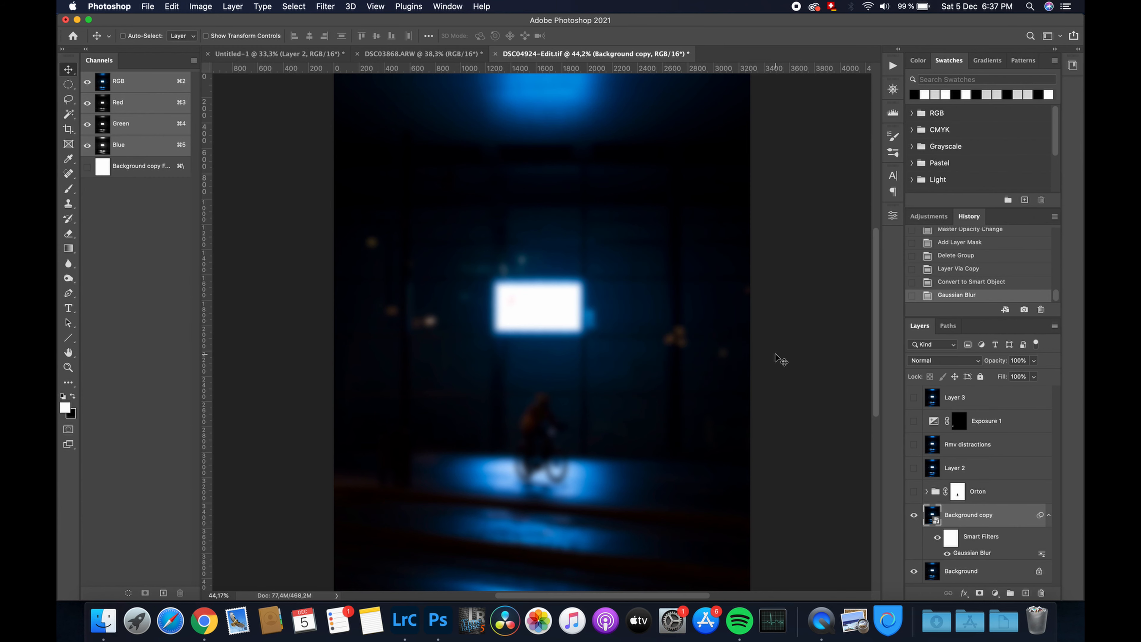
{"action": "scroll", "coordinate": [779, 358], "scroll_direction": "down", "scroll_amount": 1}
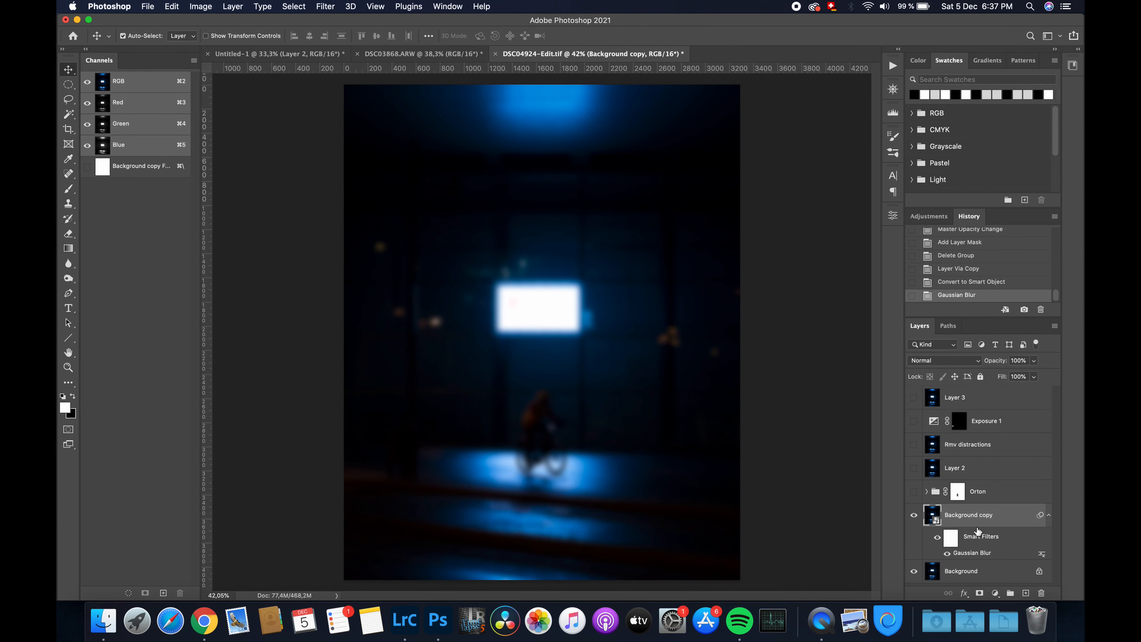
Add a Curves adjustment layer above the Background copy and clip it to that layer
{"action": "left_click", "coordinate": [994, 593]}
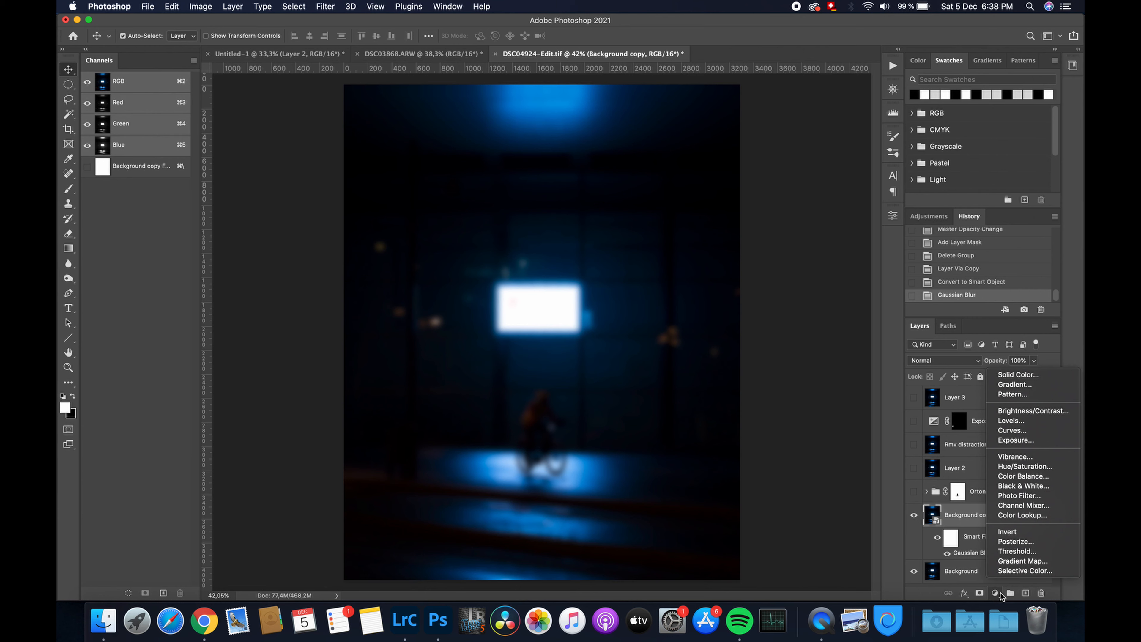
{"action": "left_click", "coordinate": [1035, 432]}
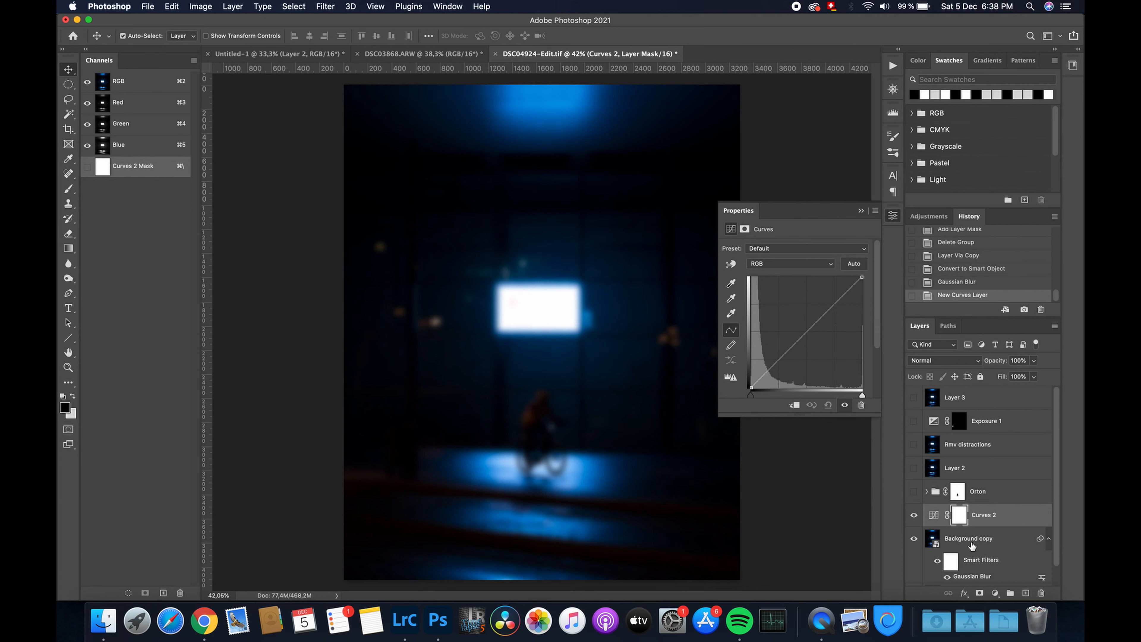
{"action": "scroll", "coordinate": [975, 553], "scroll_direction": "down", "scroll_amount": 2}
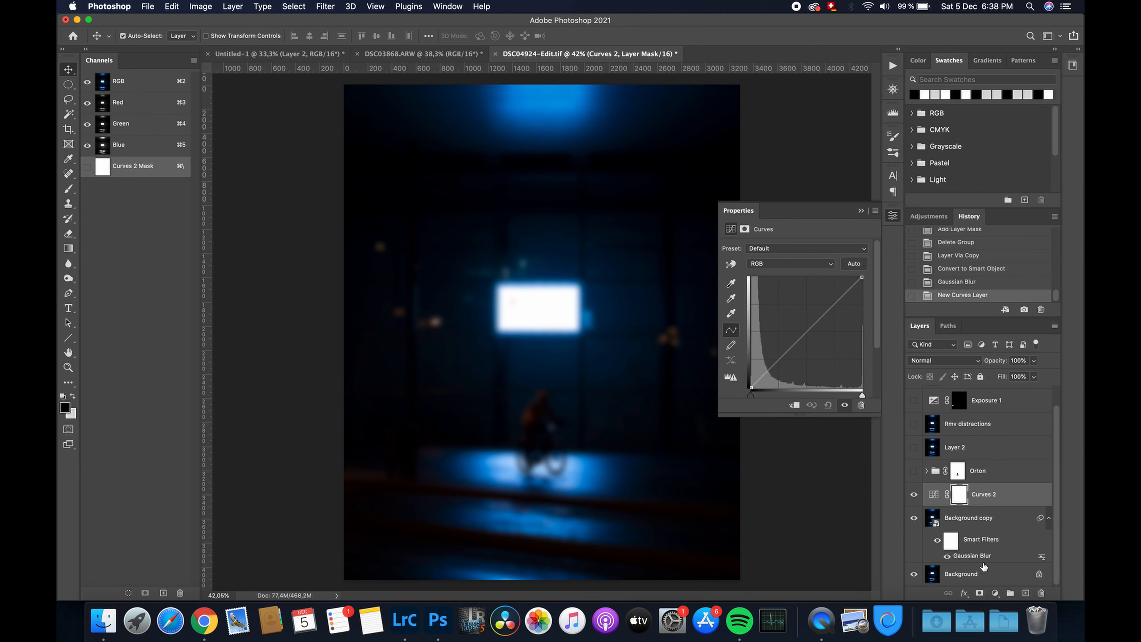
{"action": "left_click", "coordinate": [795, 406]}
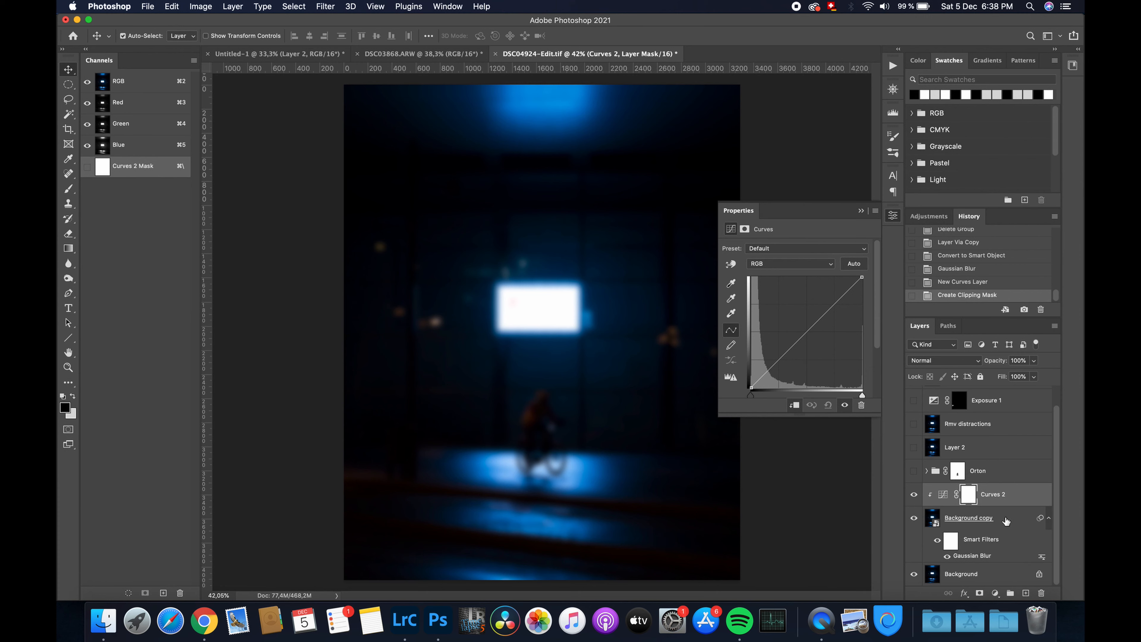
Raise the blurred layer's contrast by moving the curve's black point slightly inward and its white point clearly inward
{"action": "left_click_drag", "start_coordinate": [751, 388], "coordinate": [755, 391]}
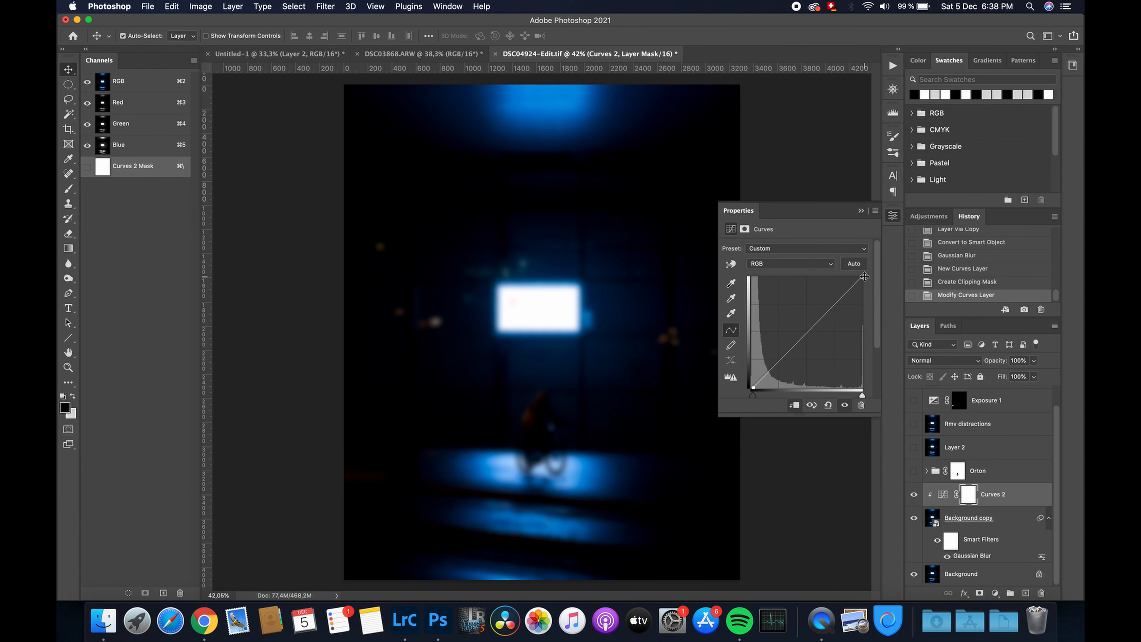
{"action": "left_click", "coordinate": [864, 276]}
{"action": "left_click_drag", "start_coordinate": [863, 276], "coordinate": [833, 269]}
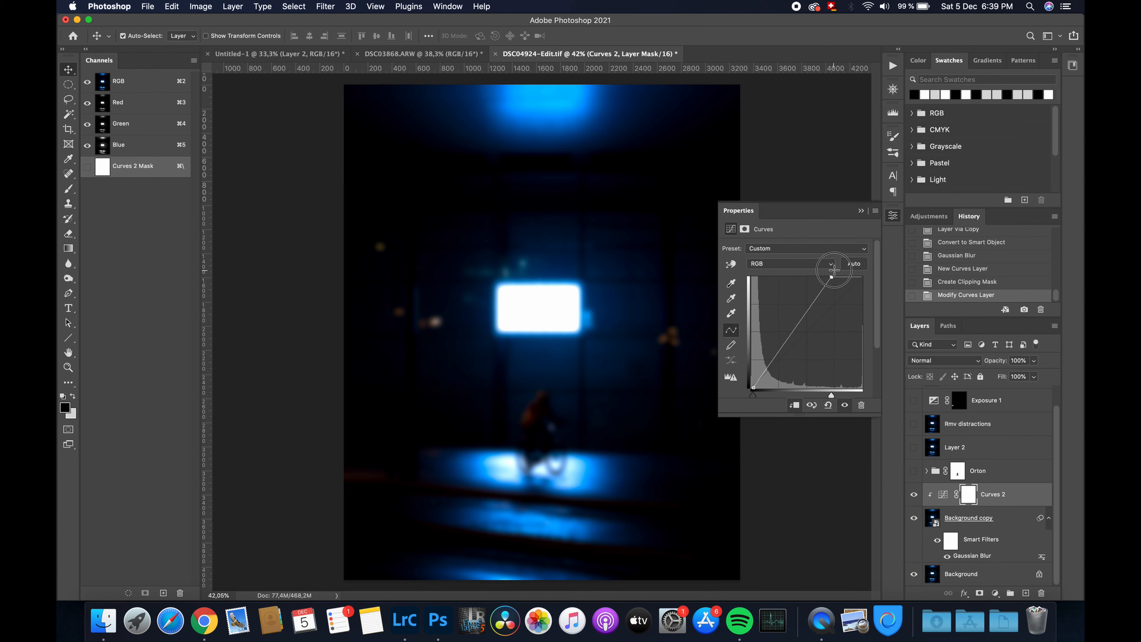
Compare the blurred image with and without the Curves adjustment, and collapse the adjustment's properties
{"action": "left_click", "coordinate": [845, 405]}
{"action": "left_click", "coordinate": [845, 405]}
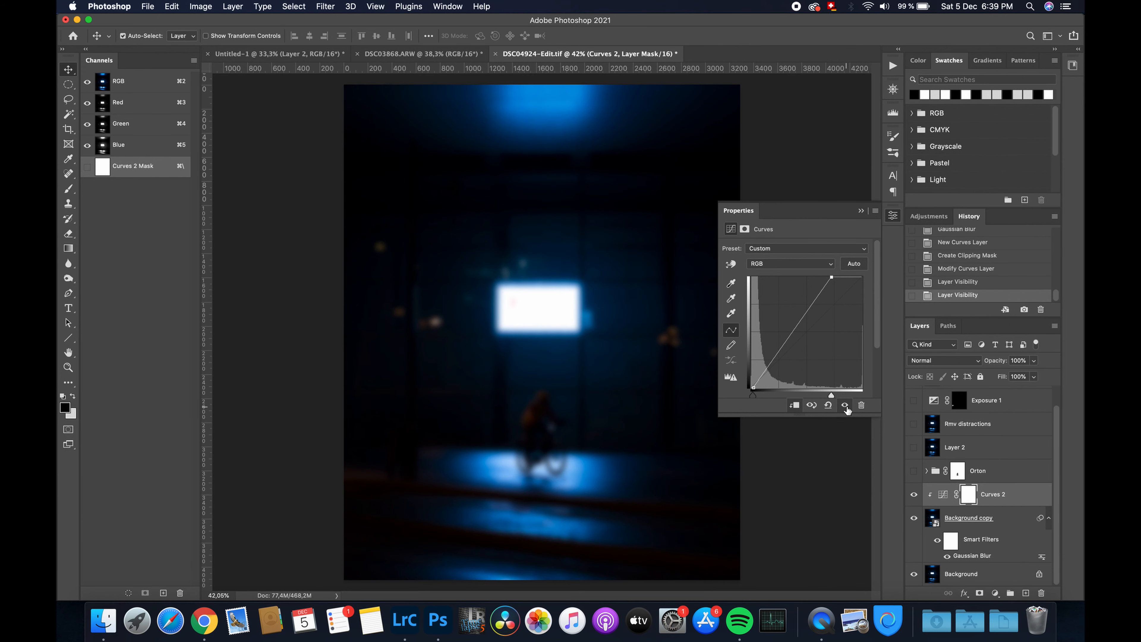
{"action": "left_click", "coordinate": [844, 405]}
{"action": "left_click", "coordinate": [845, 406]}
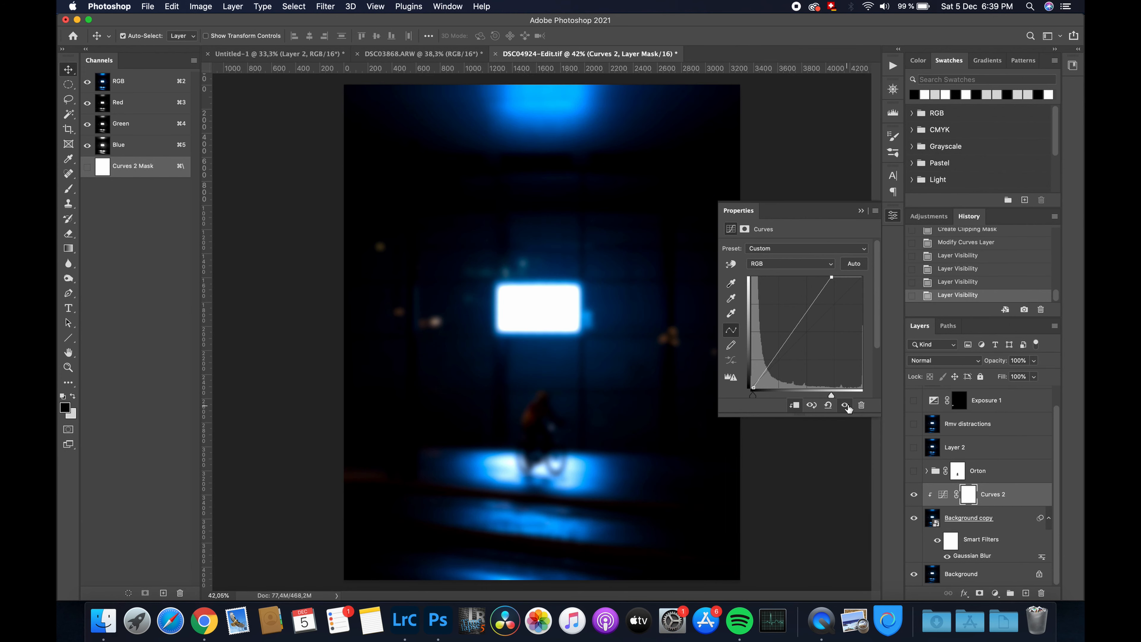
{"action": "left_click", "coordinate": [861, 211]}
{"action": "left_click", "coordinate": [856, 209]}
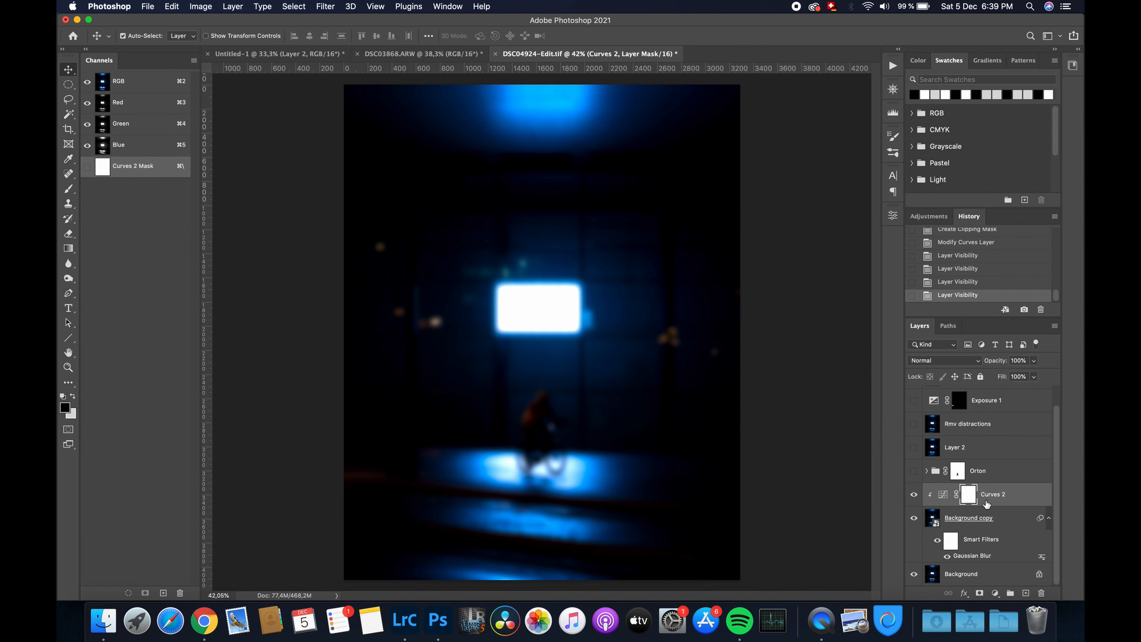
Group the Curves 2 adjustment with the Background copy layer and name the group Orton
{"action": "left_click", "coordinate": [1012, 520]}
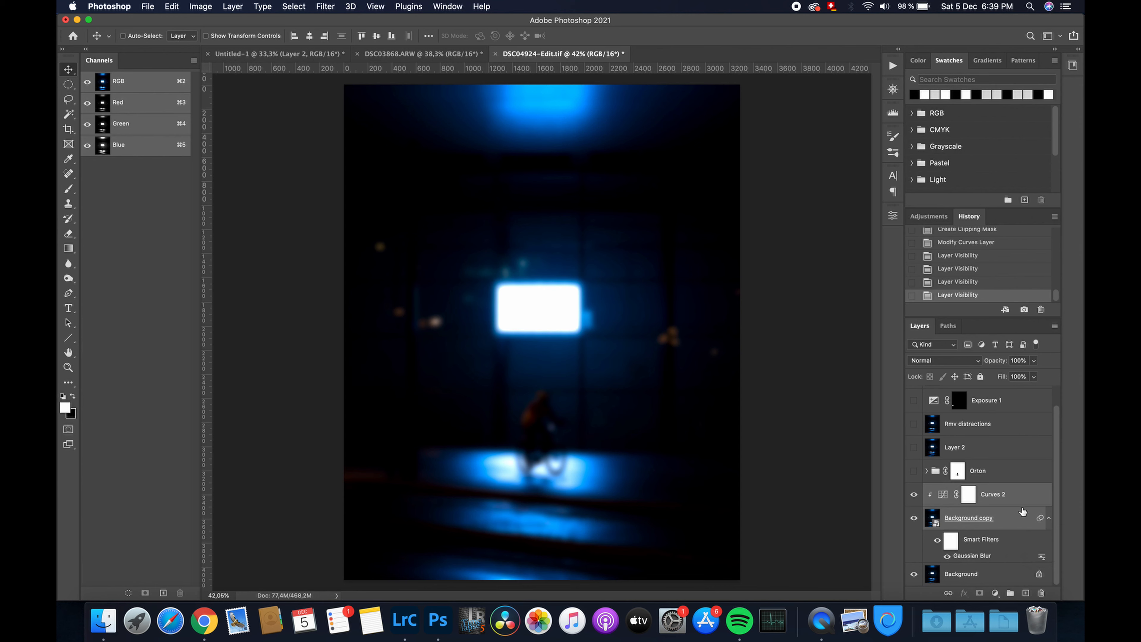
{"action": "key", "text": "super+g"}
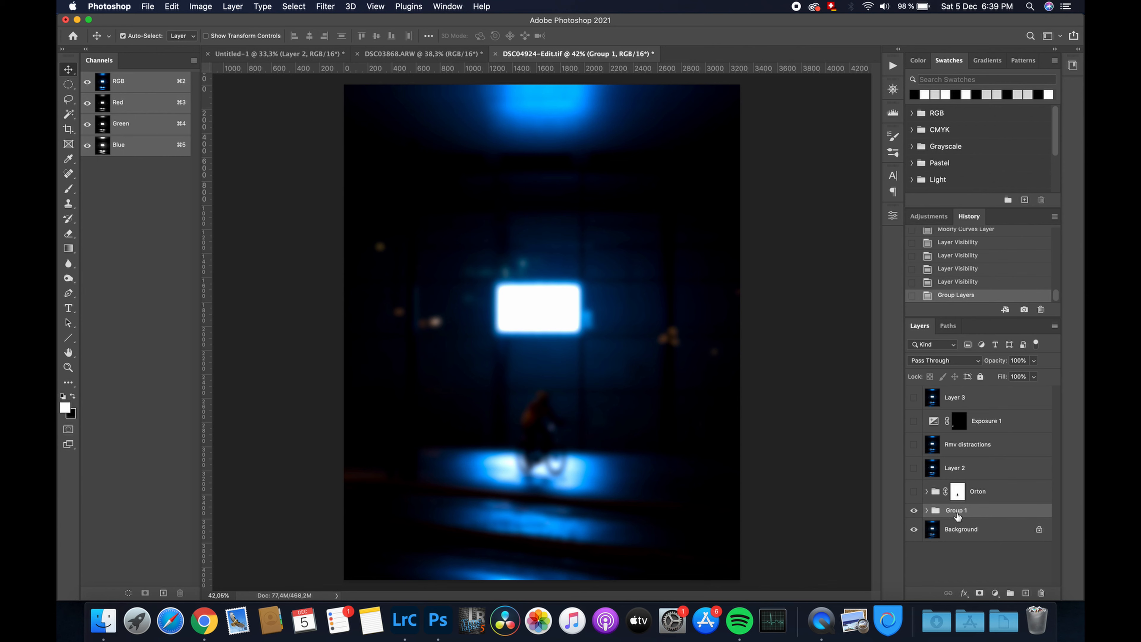
{"action": "left_click", "coordinate": [957, 512]}
{"action": "double_click", "coordinate": [958, 512]}
{"action": "type", "text": "Orton"}
{"action": "key", "text": "Return"}
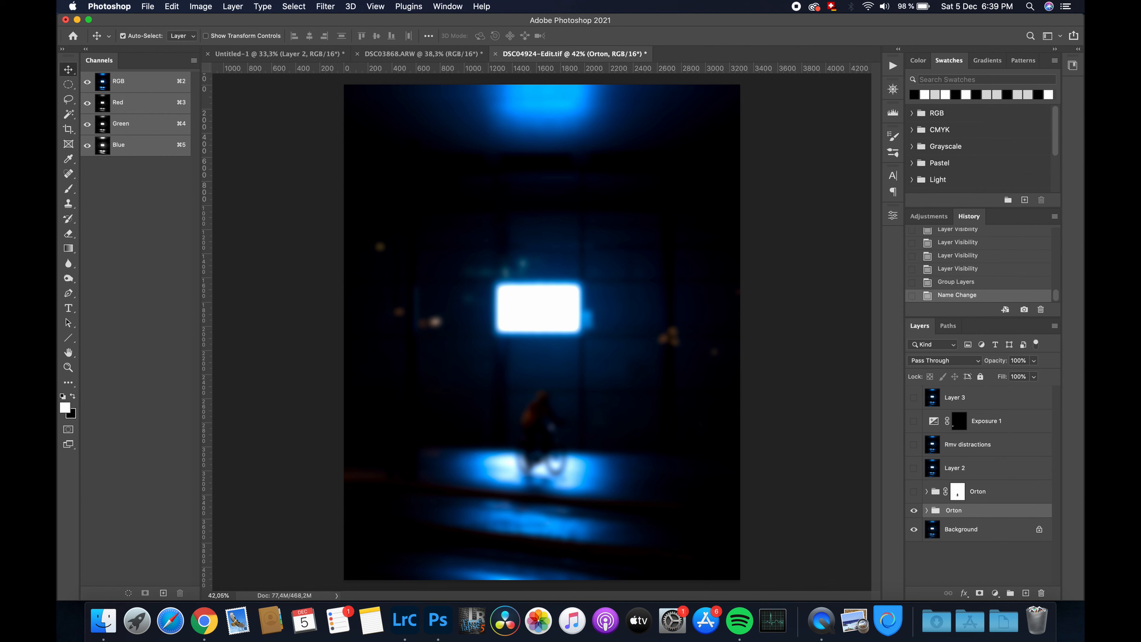
Expand the new Orton group and change its blend mode to Normal
{"action": "left_click", "coordinate": [913, 510]}
{"action": "left_click", "coordinate": [926, 511]}
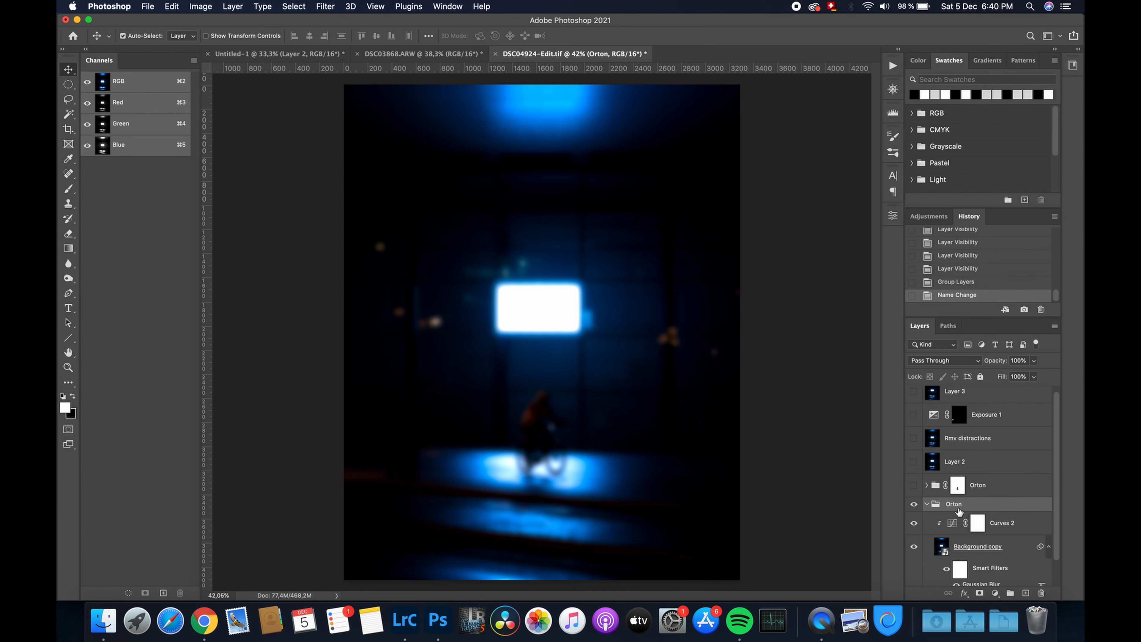
{"action": "scroll", "coordinate": [965, 499], "scroll_direction": "down", "scroll_amount": 2}
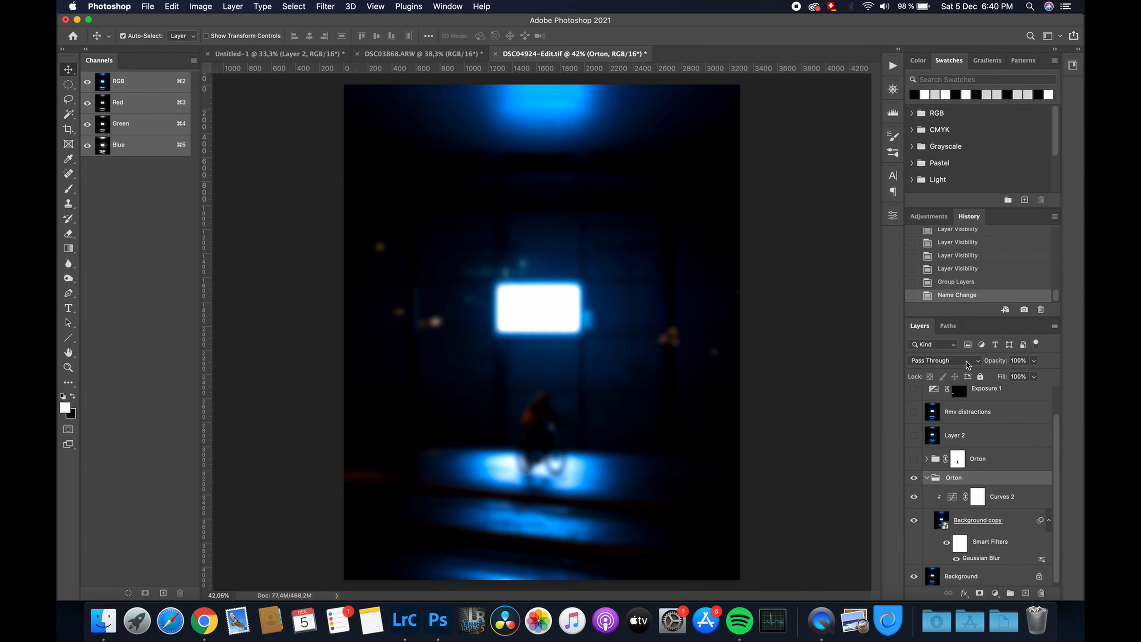
{"action": "left_click", "coordinate": [967, 360]}
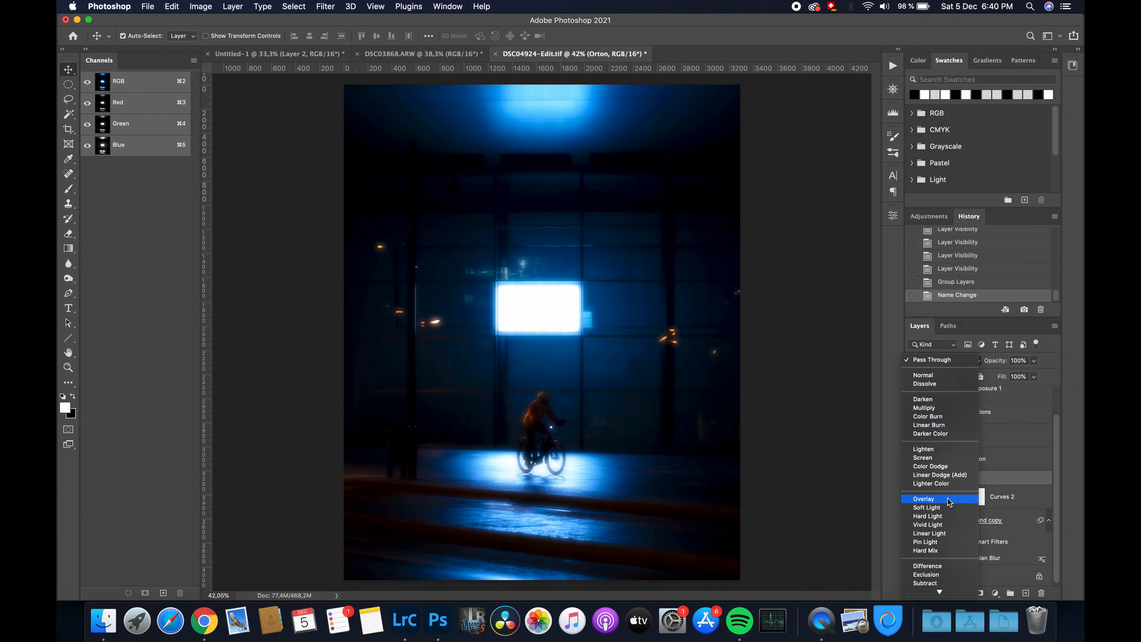
{"action": "left_click", "coordinate": [941, 377]}
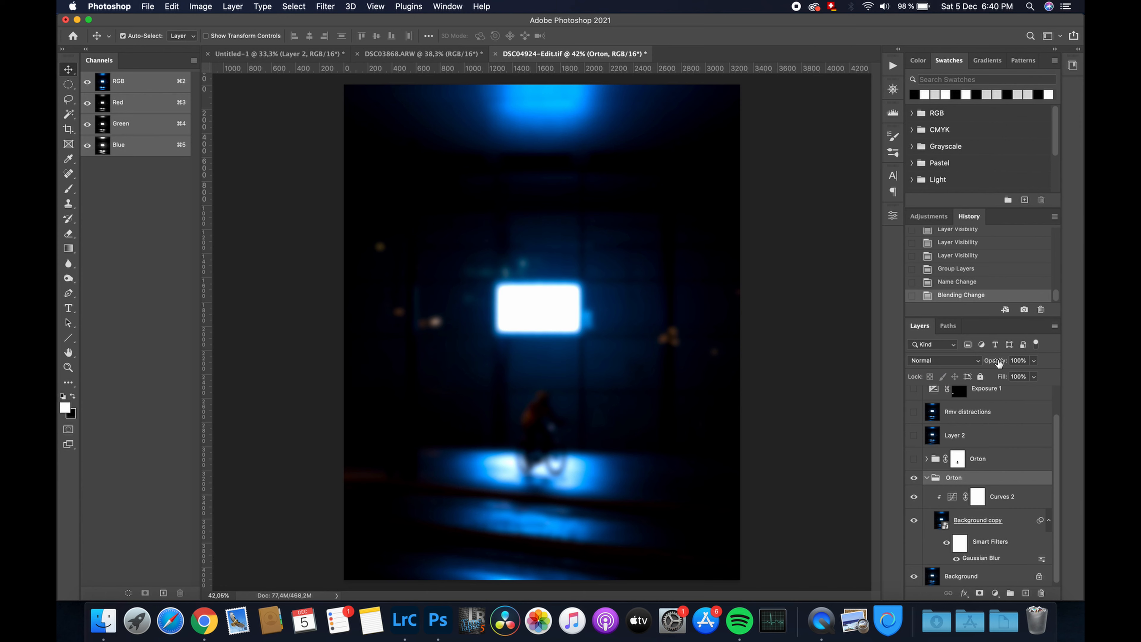
Reduce the new Orton group's opacity to 18%
{"action": "left_click_drag", "start_coordinate": [996, 359], "coordinate": [853, 364]}
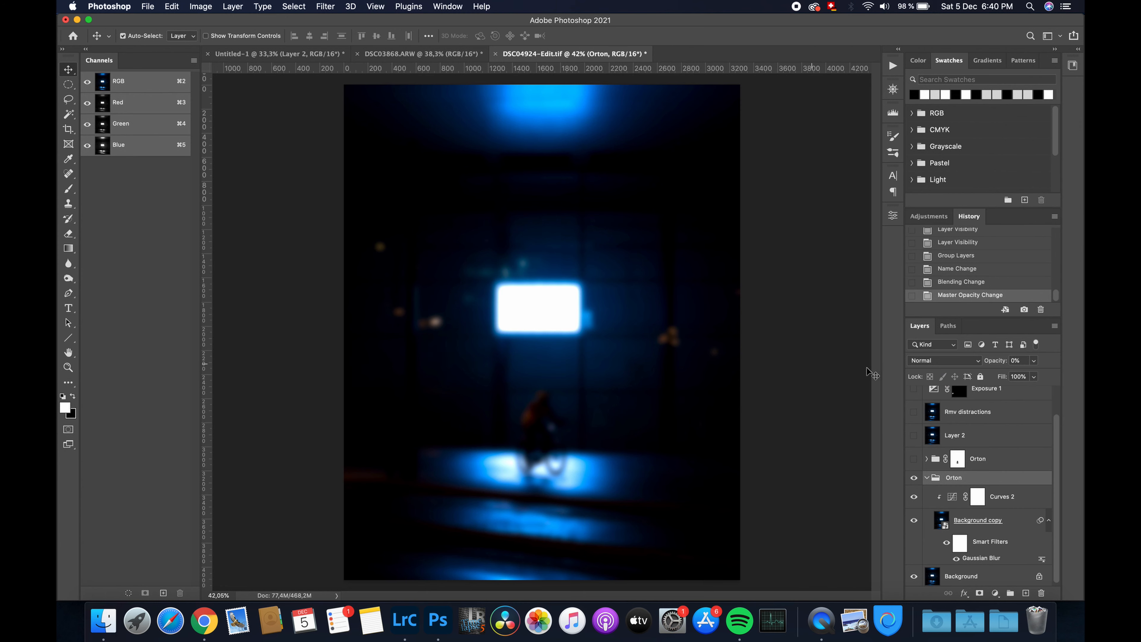
{"action": "left_click", "coordinate": [997, 364]}
{"action": "left_click_drag", "start_coordinate": [997, 365], "coordinate": [1005, 366]}
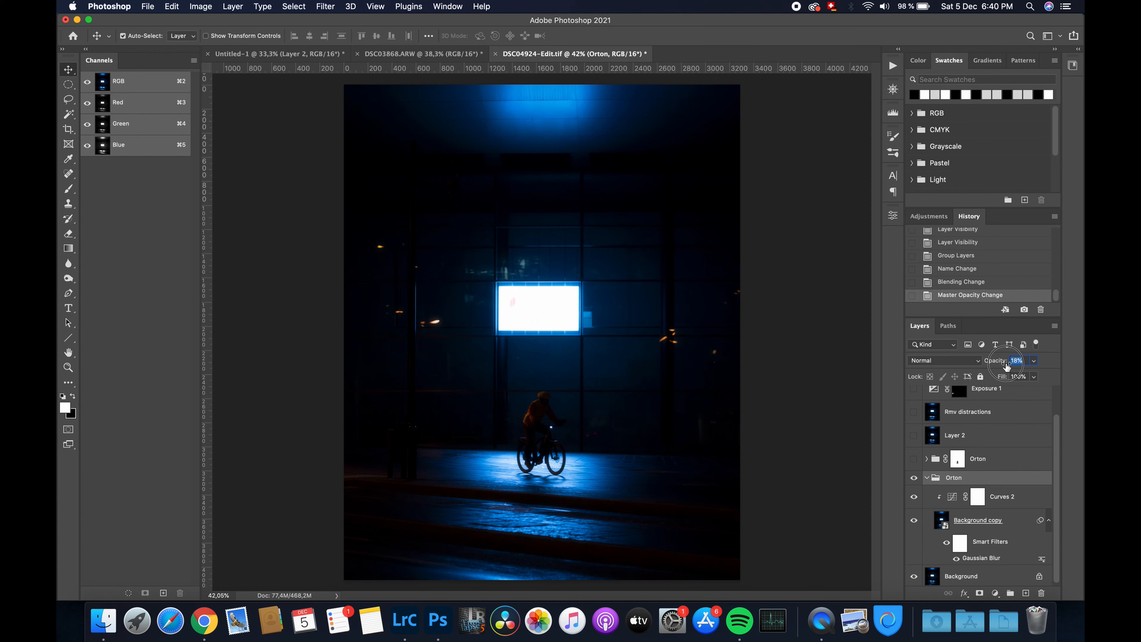
{"action": "left_click_drag", "start_coordinate": [1006, 365], "coordinate": [1006, 365]}
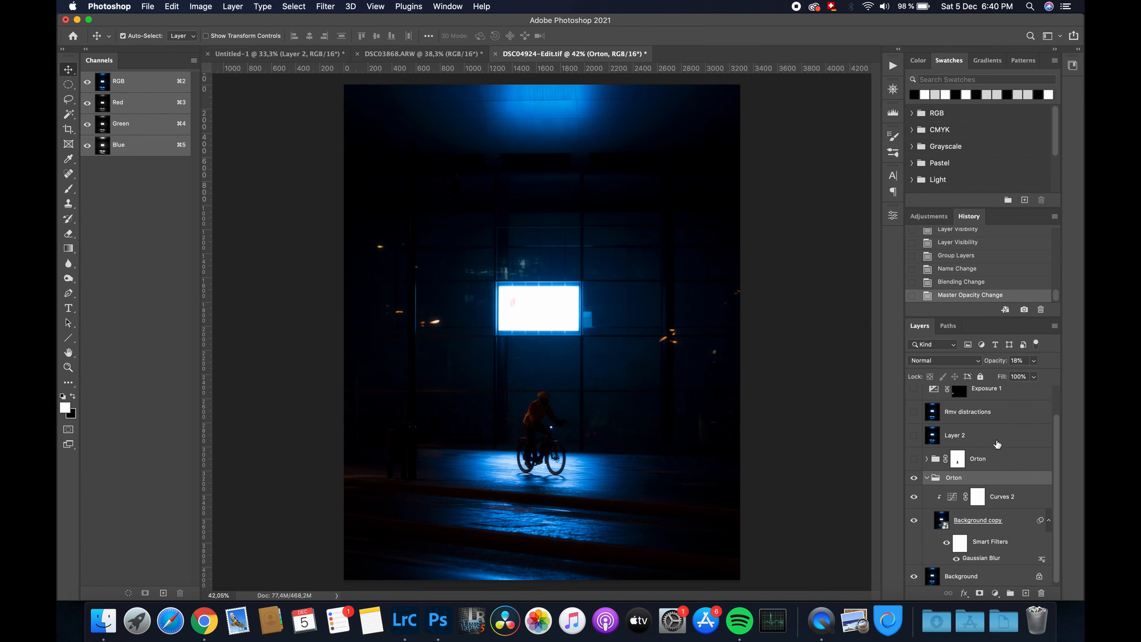
Compare the photo with and without the new Orton group, and collapse the group
{"action": "left_click", "coordinate": [914, 478]}
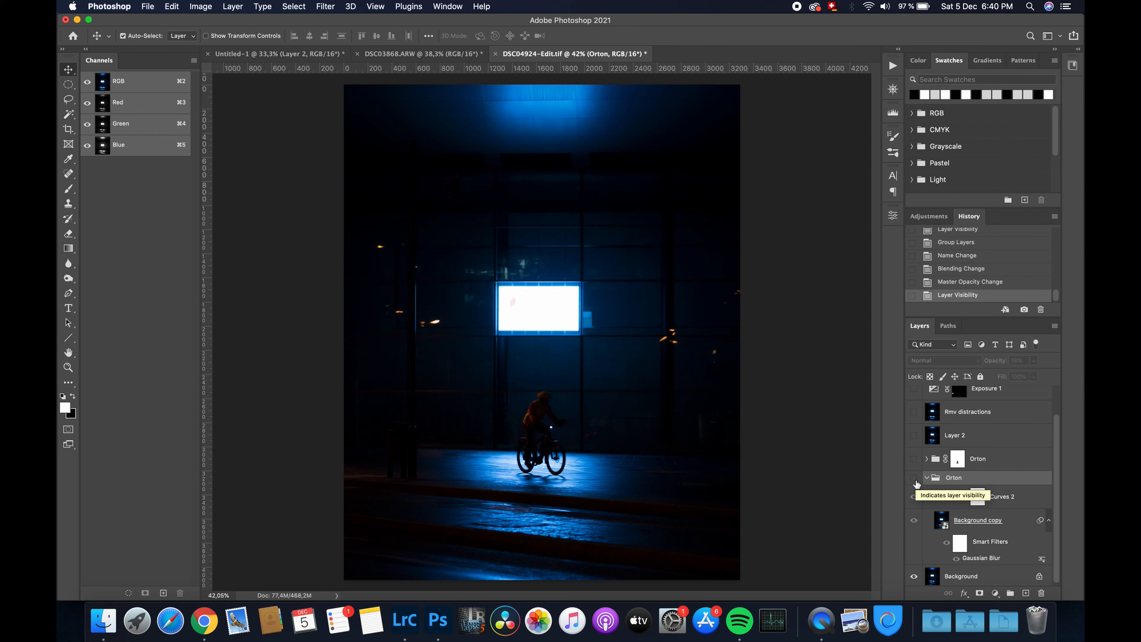
{"action": "left_click", "coordinate": [915, 479]}
{"action": "left_click", "coordinate": [915, 479]}
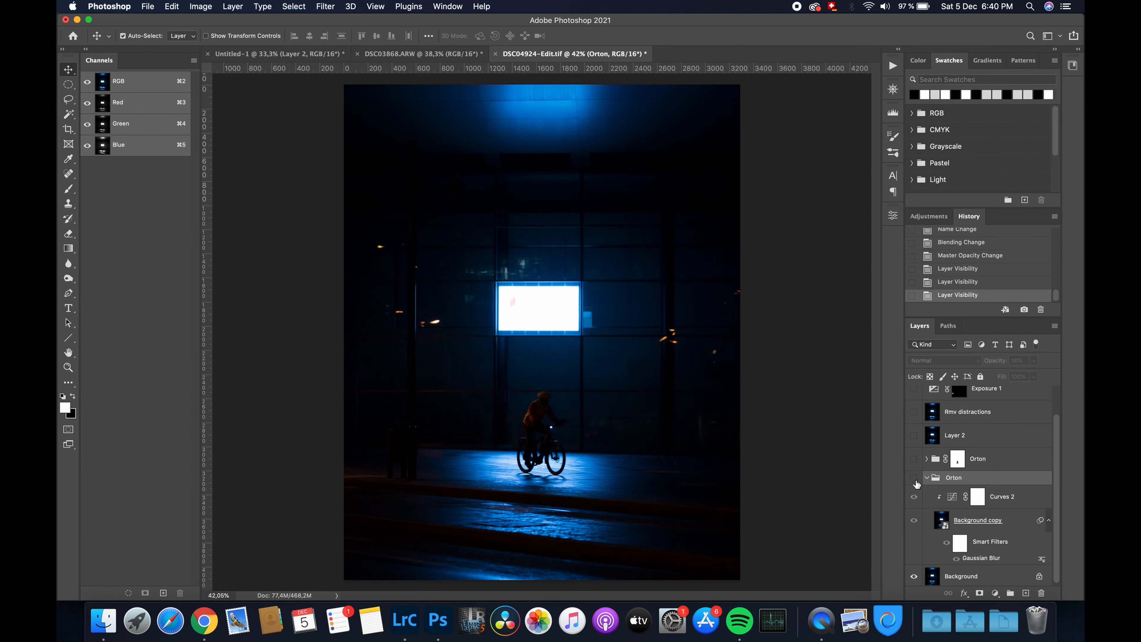
{"action": "left_click", "coordinate": [915, 479]}
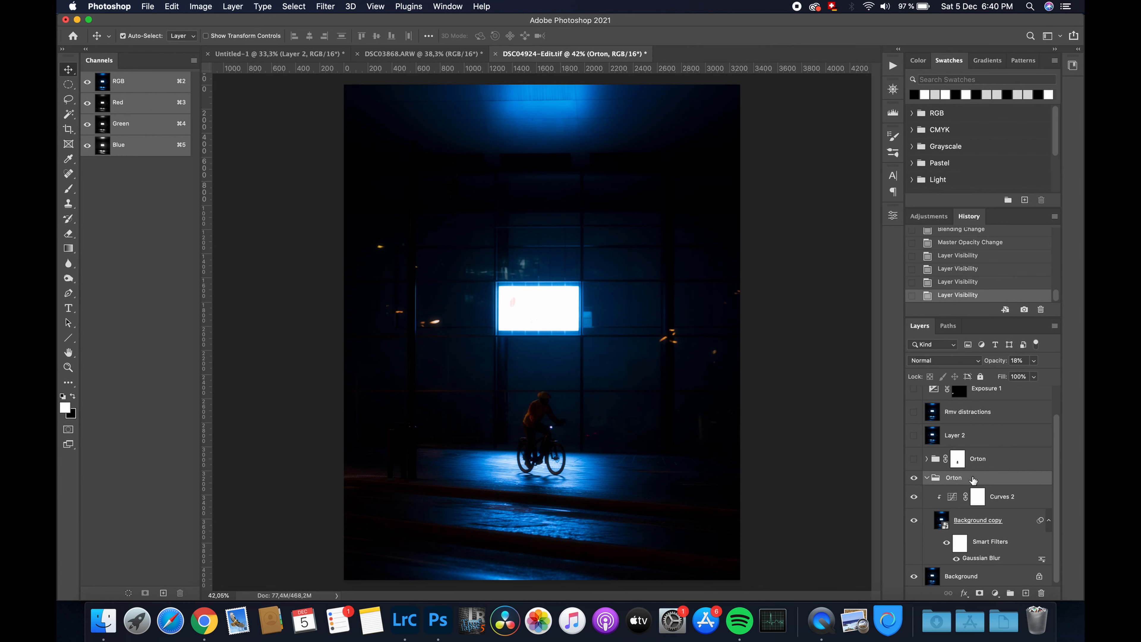
{"action": "left_click", "coordinate": [927, 478]}
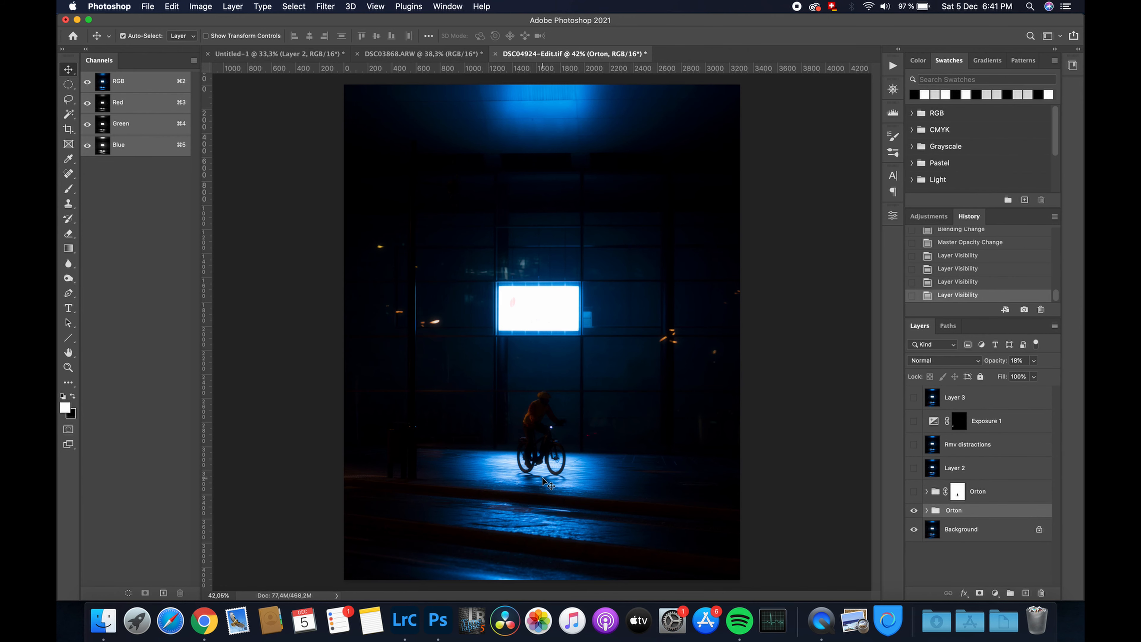
Add a white layer mask to the new Orton group for removing the blur around the cyclist
{"action": "scroll", "coordinate": [544, 479], "scroll_direction": "up", "scroll_amount": 5}
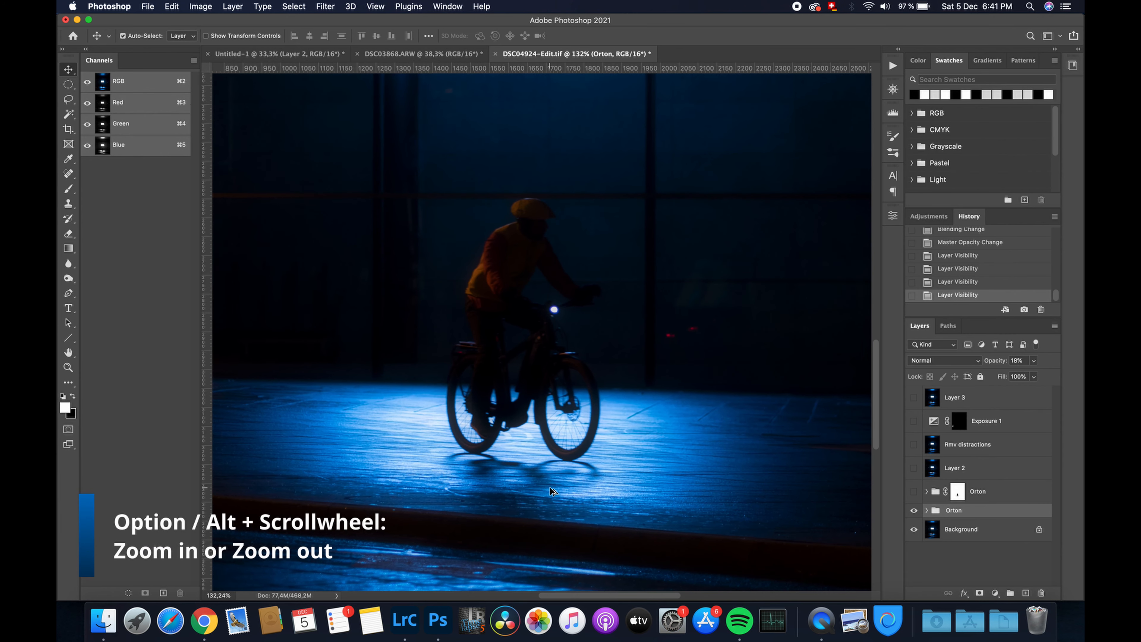
{"action": "scroll", "coordinate": [551, 490], "scroll_direction": "up", "scroll_amount": 4}
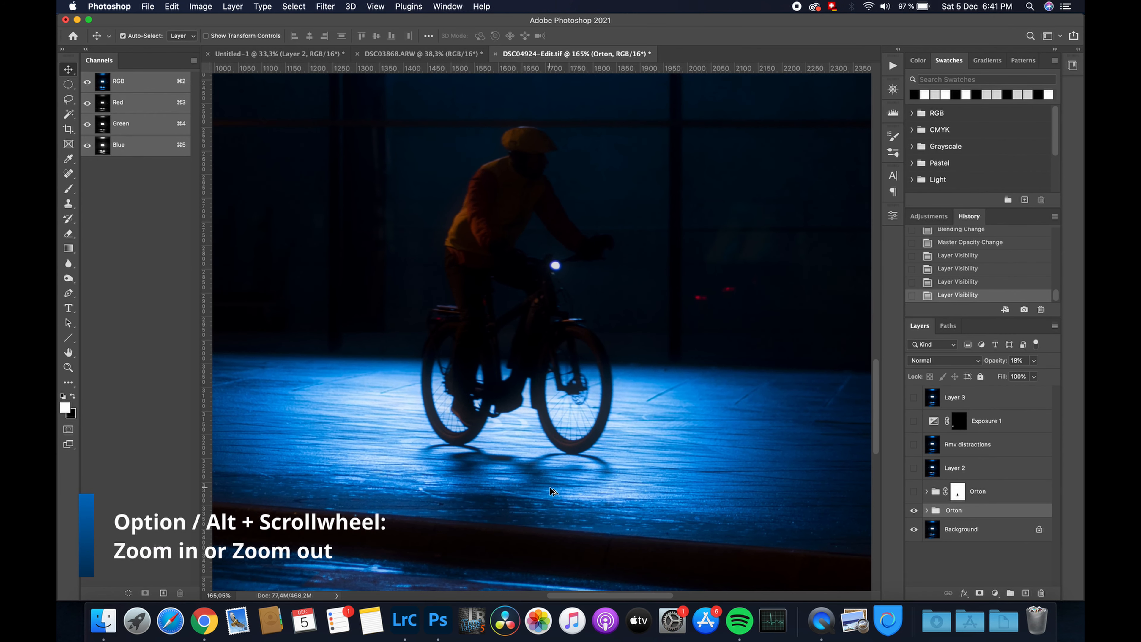
{"action": "scroll", "coordinate": [629, 402], "scroll_direction": "up", "scroll_amount": 2}
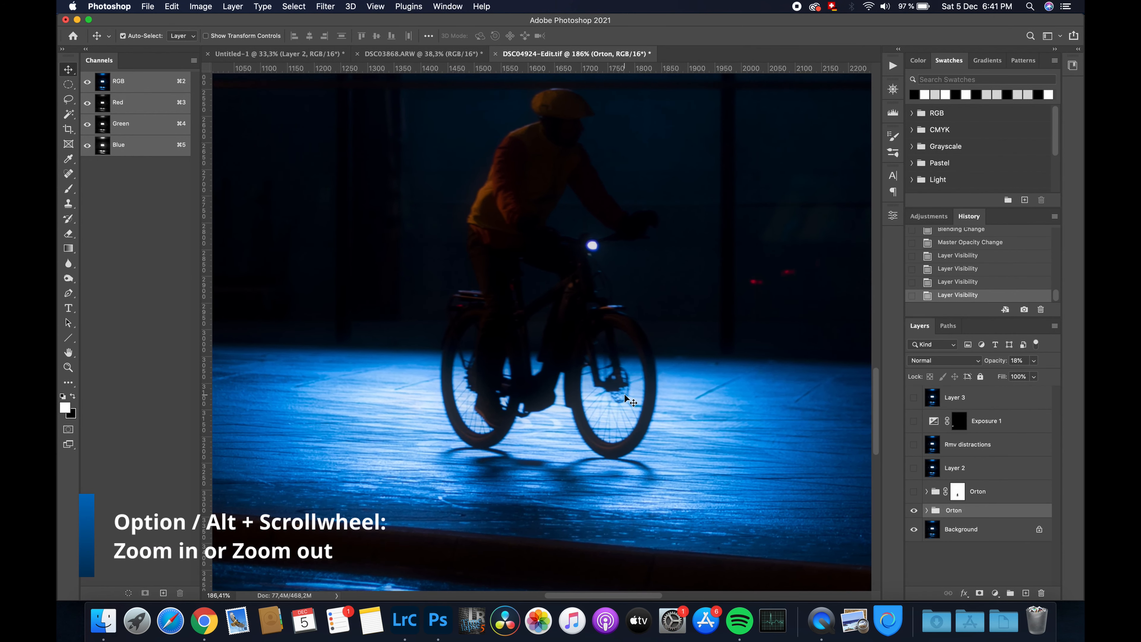
{"action": "scroll", "coordinate": [629, 402], "scroll_direction": "up", "scroll_amount": 2}
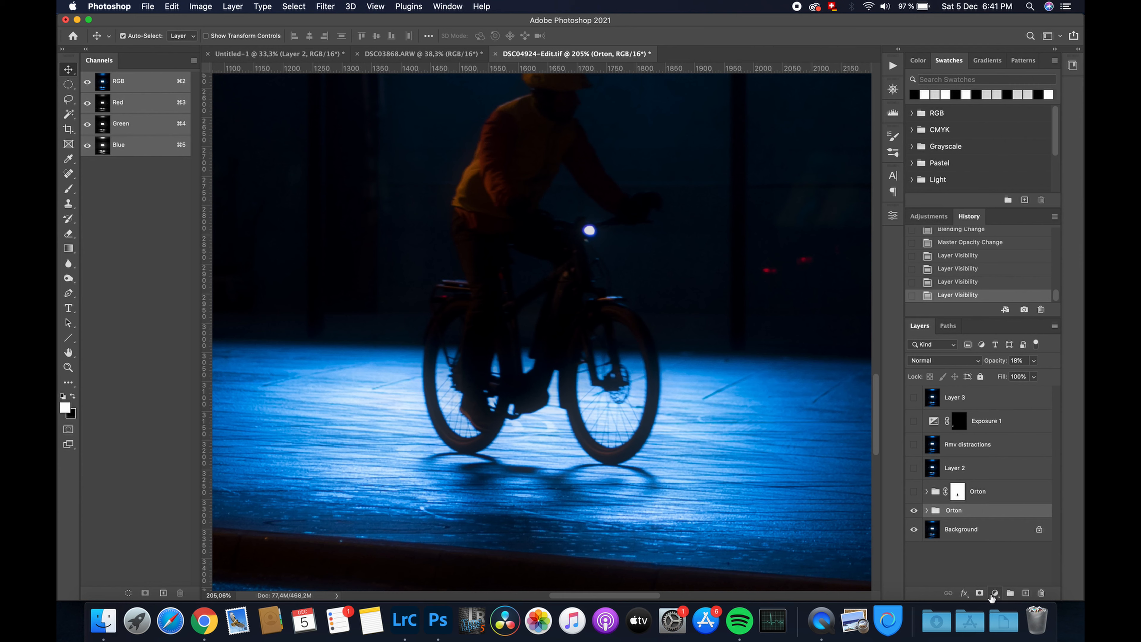
{"action": "left_click", "coordinate": [980, 593]}
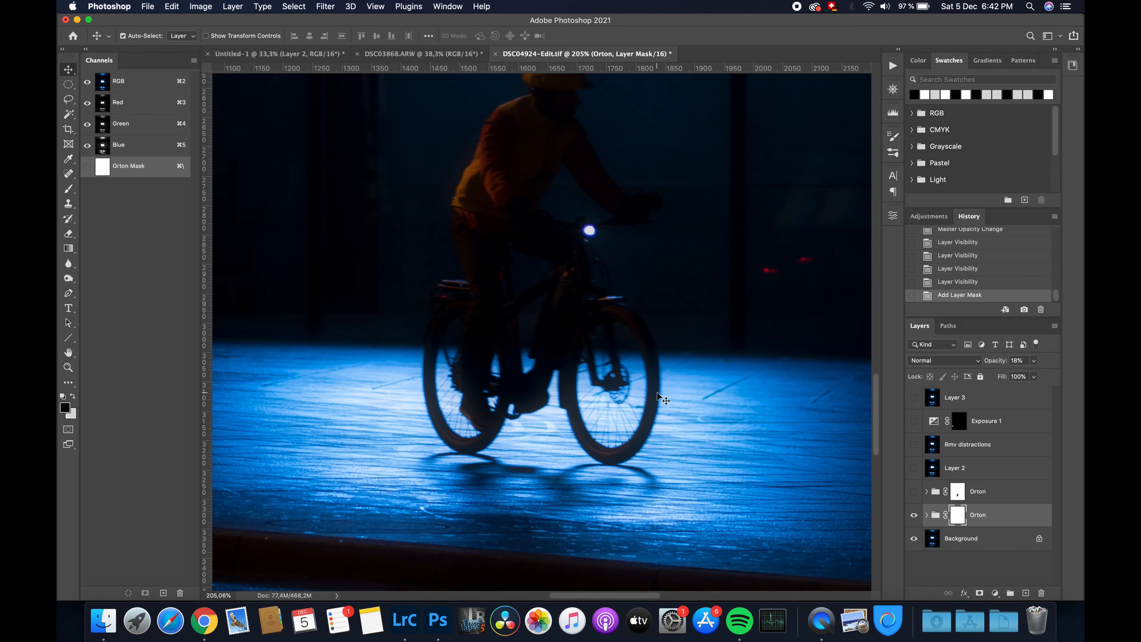
Paint black on the new Orton group's mask along the bicycle's front wheel using a brush of size 25
{"action": "key", "text": "b"}
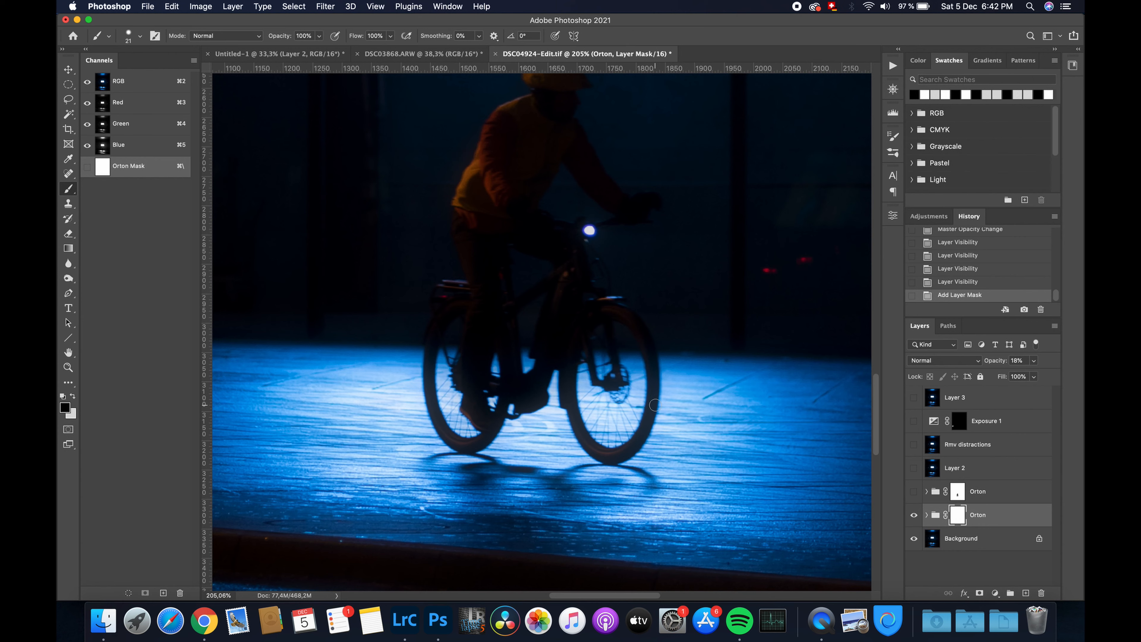
{"action": "mouse_move", "coordinate": [654, 405]}
{"action": "left_mouse_down"}
{"action": "mouse_move", "coordinate": [694, 404]}
{"action": "mouse_move", "coordinate": [589, 408]}
{"action": "mouse_move", "coordinate": [713, 414]}
{"action": "left_mouse_up"}
{"action": "mouse_move", "coordinate": [699, 413]}
{"action": "left_mouse_down"}
{"action": "mouse_move", "coordinate": [624, 407]}
{"action": "mouse_move", "coordinate": [673, 368]}
{"action": "mouse_move", "coordinate": [665, 291]}
{"action": "mouse_move", "coordinate": [674, 520]}
{"action": "mouse_move", "coordinate": [652, 248]}
{"action": "mouse_move", "coordinate": [658, 379]}
{"action": "mouse_move", "coordinate": [667, 401]}
{"action": "mouse_move", "coordinate": [694, 378]}
{"action": "mouse_move", "coordinate": [705, 494]}
{"action": "mouse_move", "coordinate": [665, 277]}
{"action": "mouse_move", "coordinate": [651, 318]}
{"action": "mouse_move", "coordinate": [665, 526]}
{"action": "mouse_move", "coordinate": [635, 241]}
{"action": "mouse_move", "coordinate": [651, 375]}
{"action": "mouse_move", "coordinate": [573, 418]}
{"action": "left_mouse_up"}
{"action": "left_click_drag", "start_coordinate": [644, 395], "coordinate": [627, 398]}
{"action": "key", "text": "x"}
{"action": "key", "text": "x"}
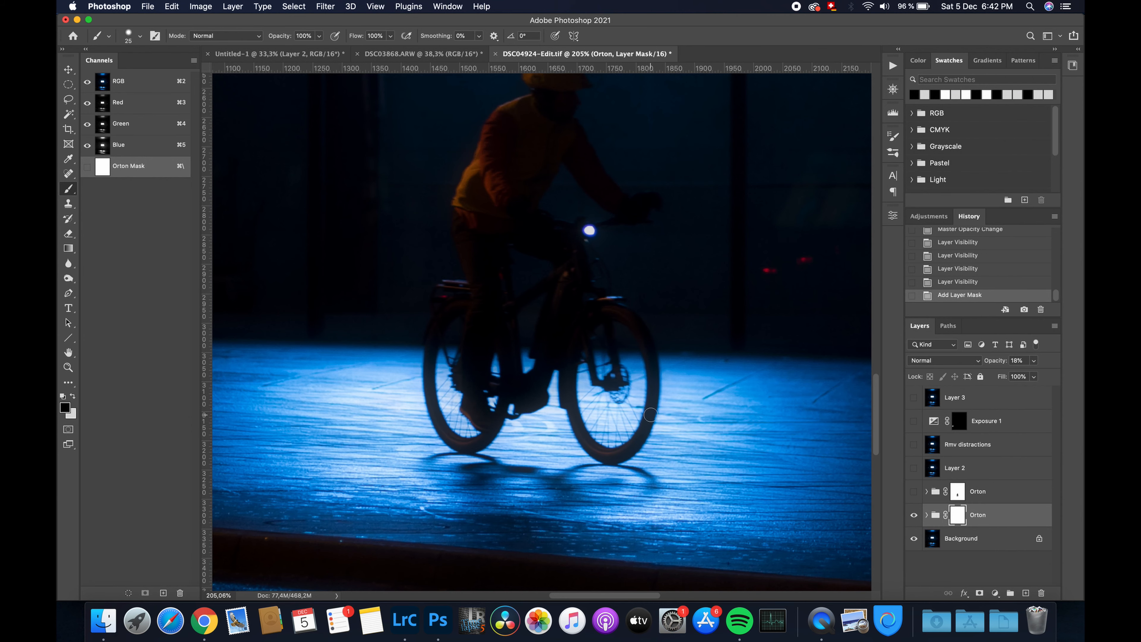
{"action": "scroll", "coordinate": [650, 414], "scroll_direction": "up", "scroll_amount": 5}
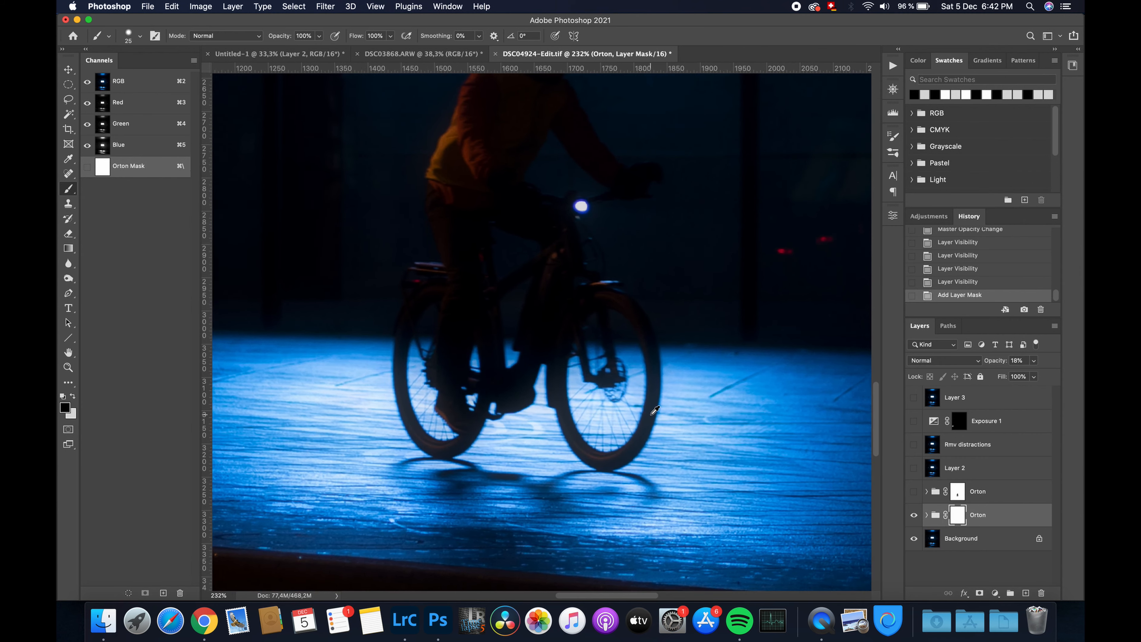
{"action": "scroll", "coordinate": [624, 391], "scroll_direction": "left", "scroll_amount": 3}
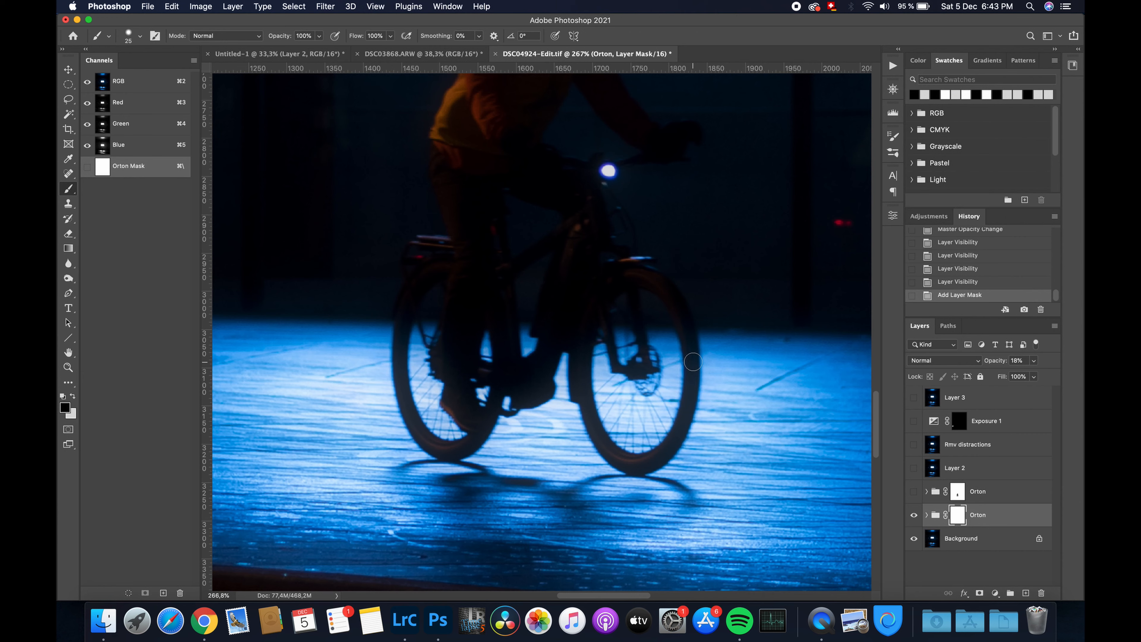
{"action": "mouse_move", "coordinate": [693, 362]}
{"action": "left_mouse_down"}
{"action": "mouse_move", "coordinate": [671, 446]}
{"action": "mouse_move", "coordinate": [633, 469]}
{"action": "mouse_move", "coordinate": [602, 445]}
{"action": "mouse_move", "coordinate": [582, 390]}
{"action": "mouse_move", "coordinate": [582, 357]}
{"action": "mouse_move", "coordinate": [612, 452]}
{"action": "mouse_move", "coordinate": [650, 457]}
{"action": "mouse_move", "coordinate": [640, 464]}
{"action": "mouse_move", "coordinate": [621, 459]}
{"action": "mouse_move", "coordinate": [654, 458]}
{"action": "mouse_move", "coordinate": [674, 428]}
{"action": "mouse_move", "coordinate": [689, 340]}
{"action": "mouse_move", "coordinate": [671, 294]}
{"action": "mouse_move", "coordinate": [690, 370]}
{"action": "left_mouse_up"}
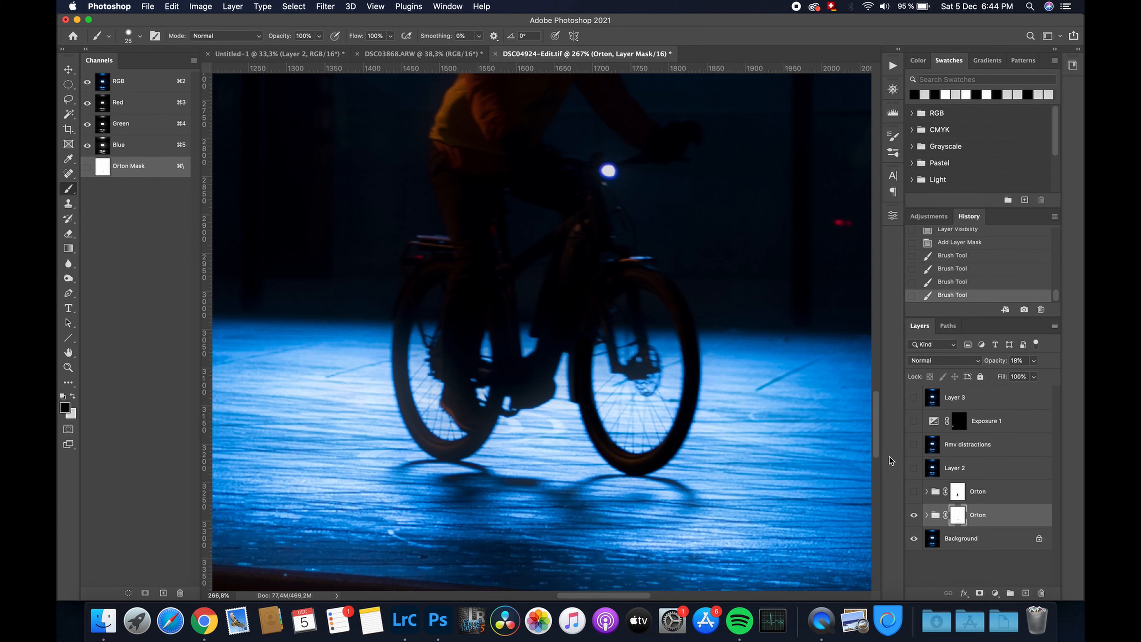
Hide the new Orton group, show the earlier Orton group above it, and compare that group with its mask disabled and enabled
{"action": "left_click", "coordinate": [914, 516]}
{"action": "left_click", "coordinate": [915, 492]}
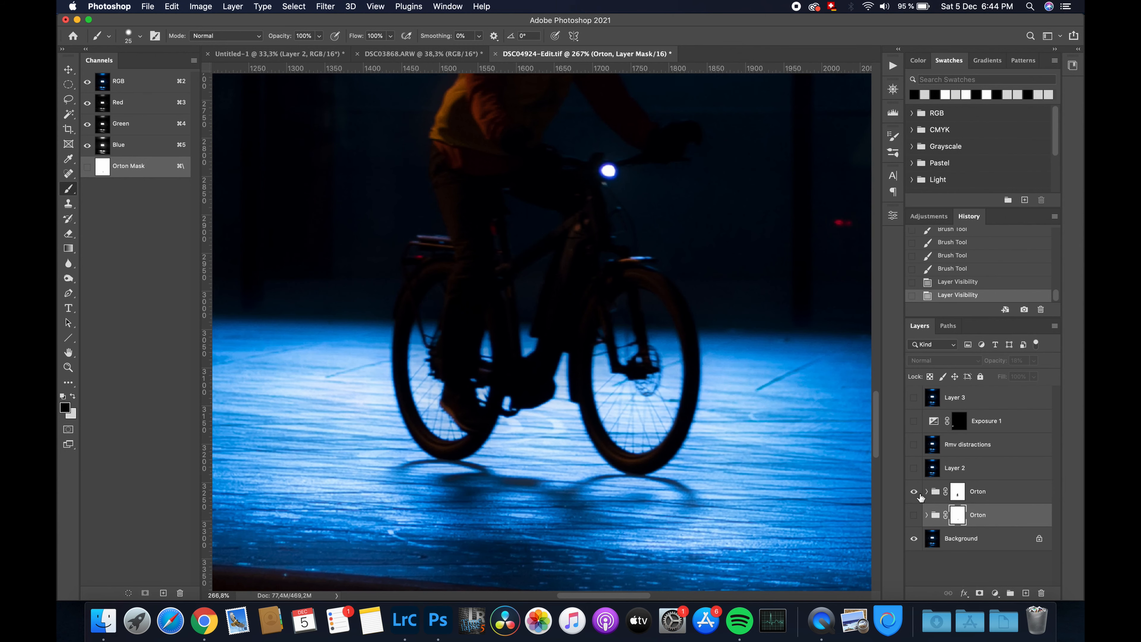
{"action": "left_click", "coordinate": [958, 493]}
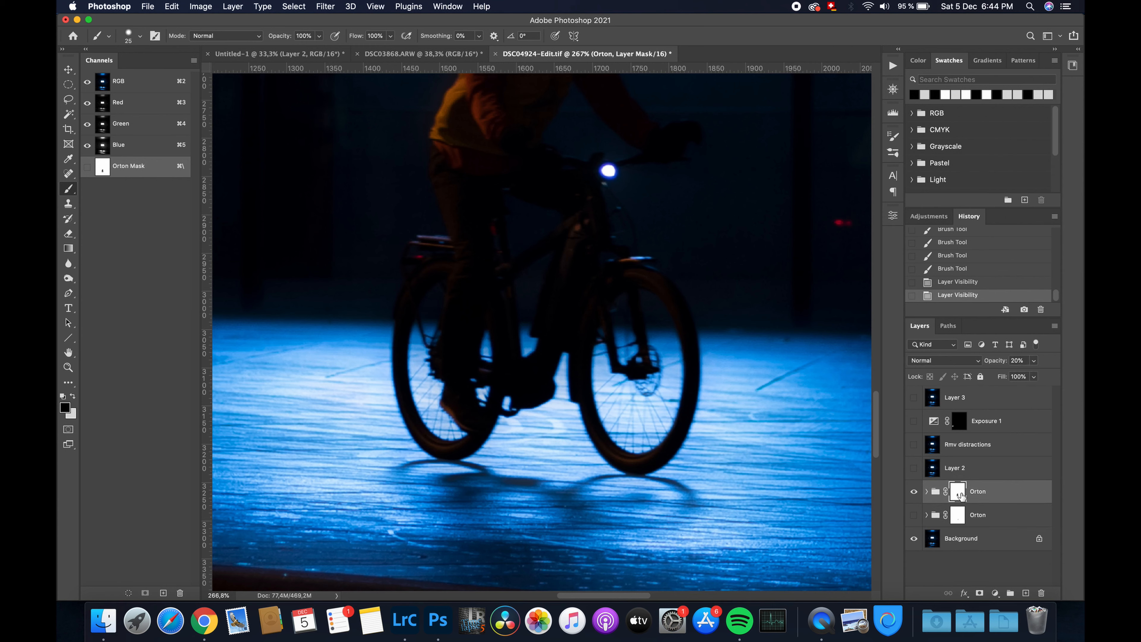
{"action": "left_click", "coordinate": [959, 493], "text": "shift"}
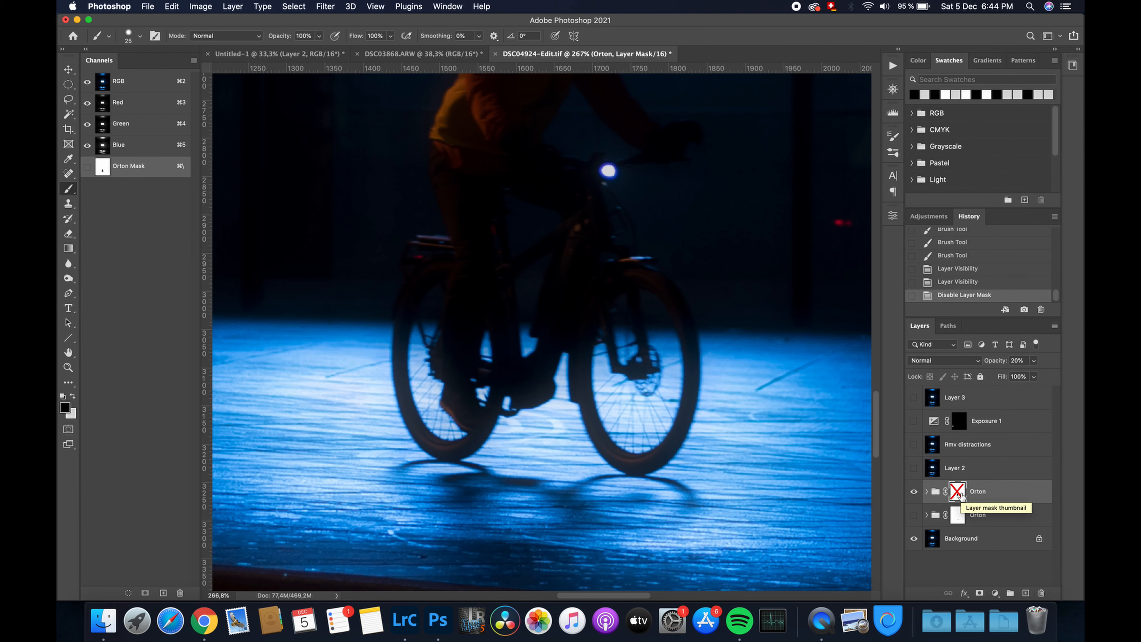
{"action": "left_click", "coordinate": [958, 492], "text": "shift"}
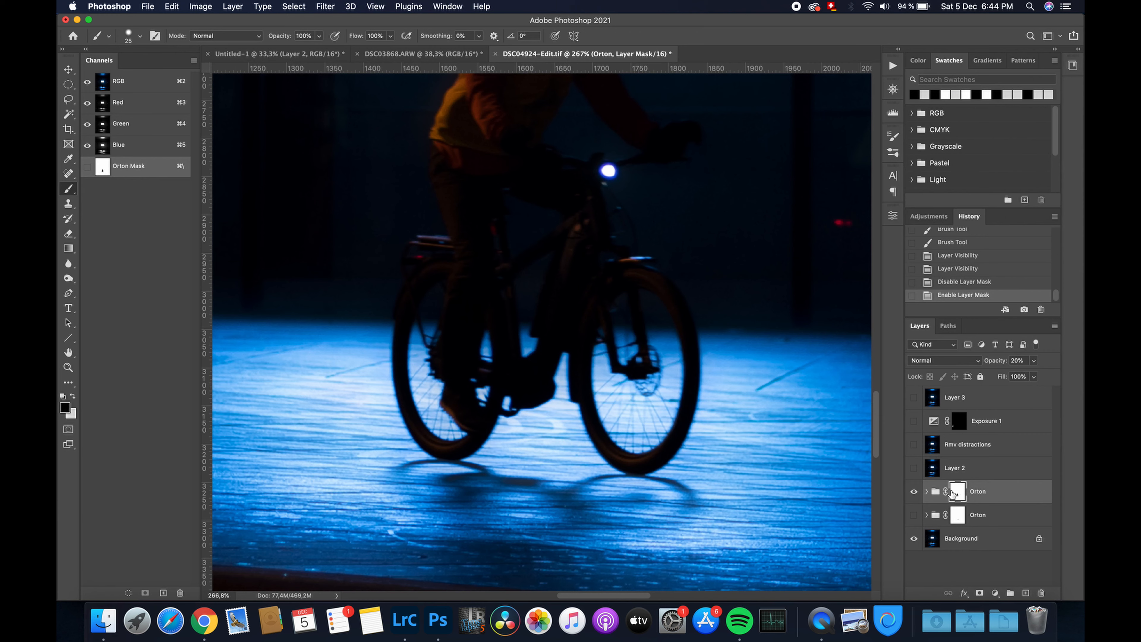
Compare the cyclist with and without the upper Orton group, and check the effect on the whole photo
{"action": "left_click", "coordinate": [914, 492]}
{"action": "left_click", "coordinate": [914, 492]}
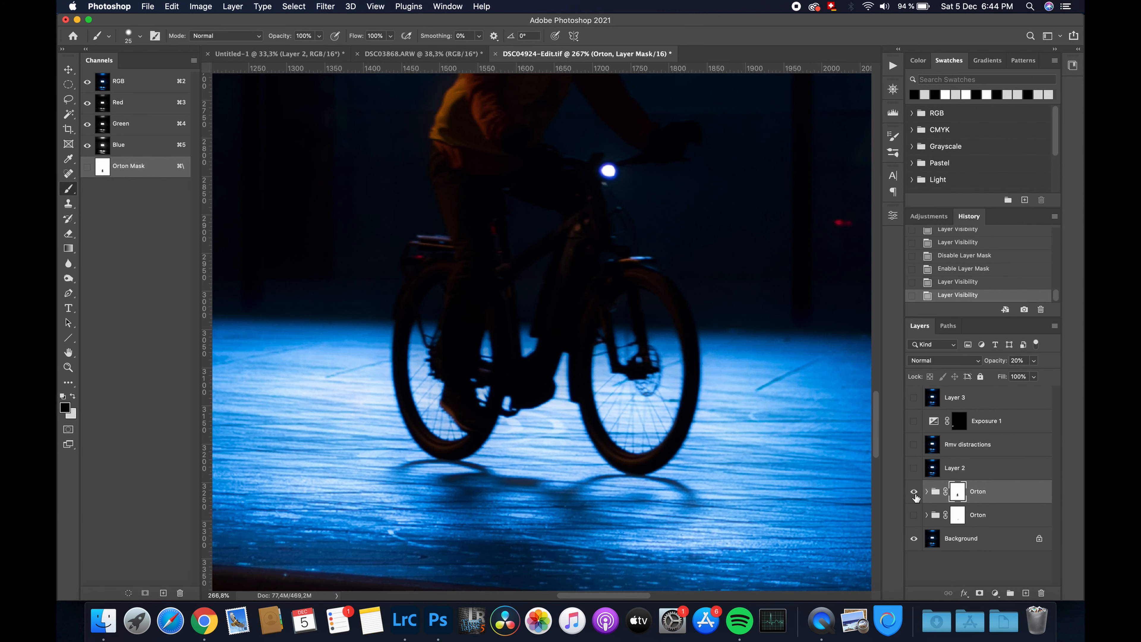
{"action": "left_click", "coordinate": [915, 492]}
{"action": "left_click", "coordinate": [914, 492]}
{"action": "key", "text": "super+0"}
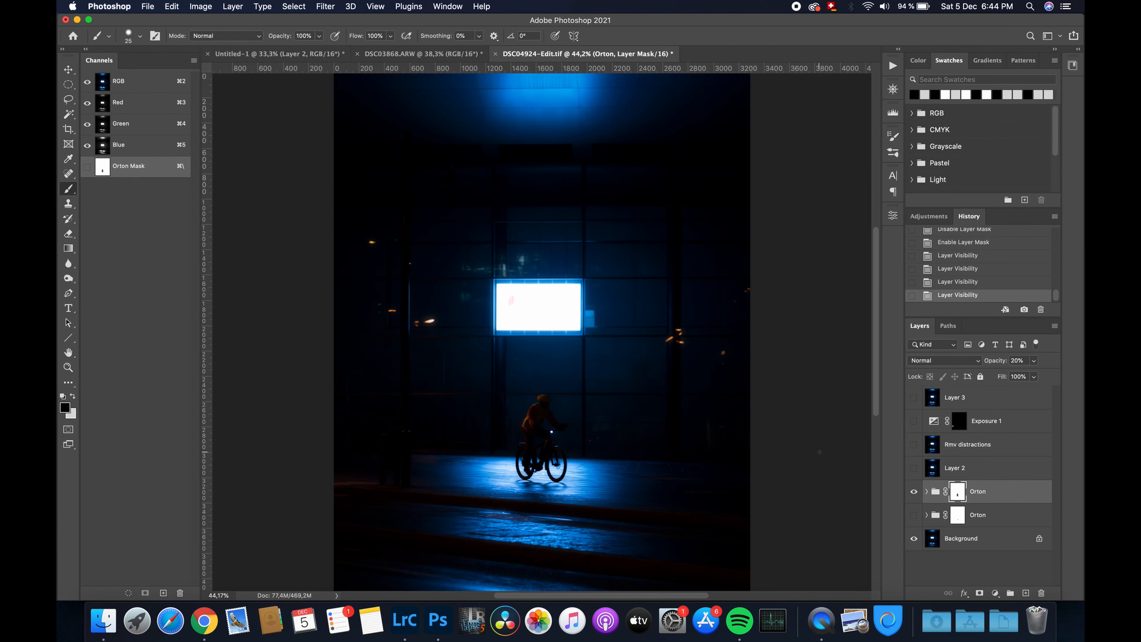
Expand the upper Orton group to examine its Curves 1 adjustment and blurred smart object
{"action": "left_click", "coordinate": [927, 494]}
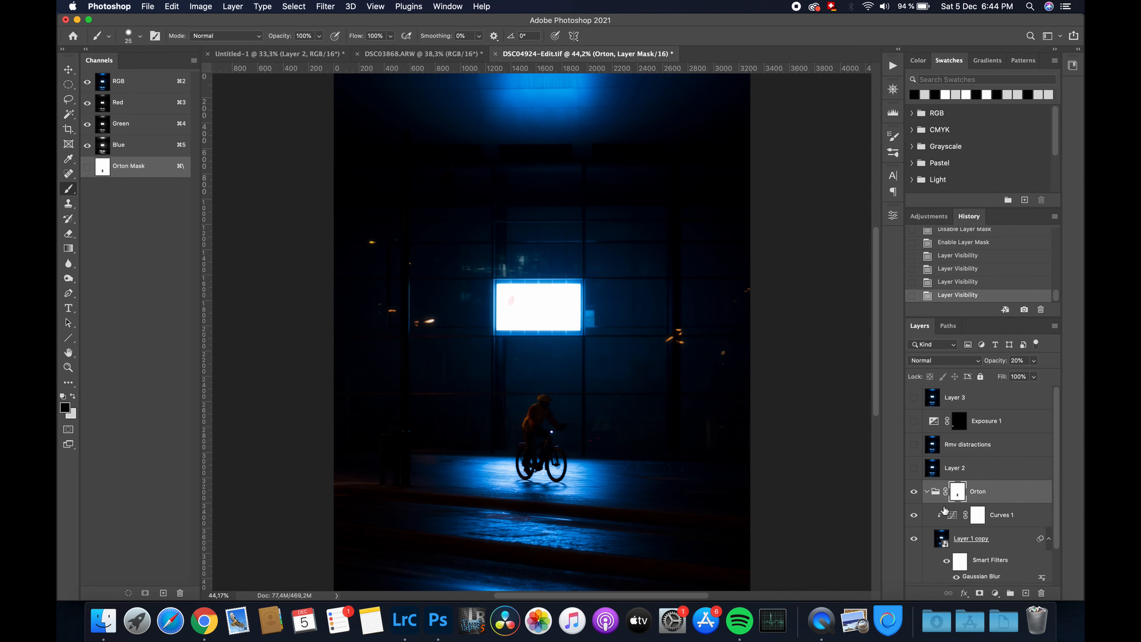
{"action": "scroll", "coordinate": [961, 516], "scroll_direction": "down", "scroll_amount": 2}
{"action": "scroll", "coordinate": [971, 518], "scroll_direction": "down", "scroll_amount": 1}
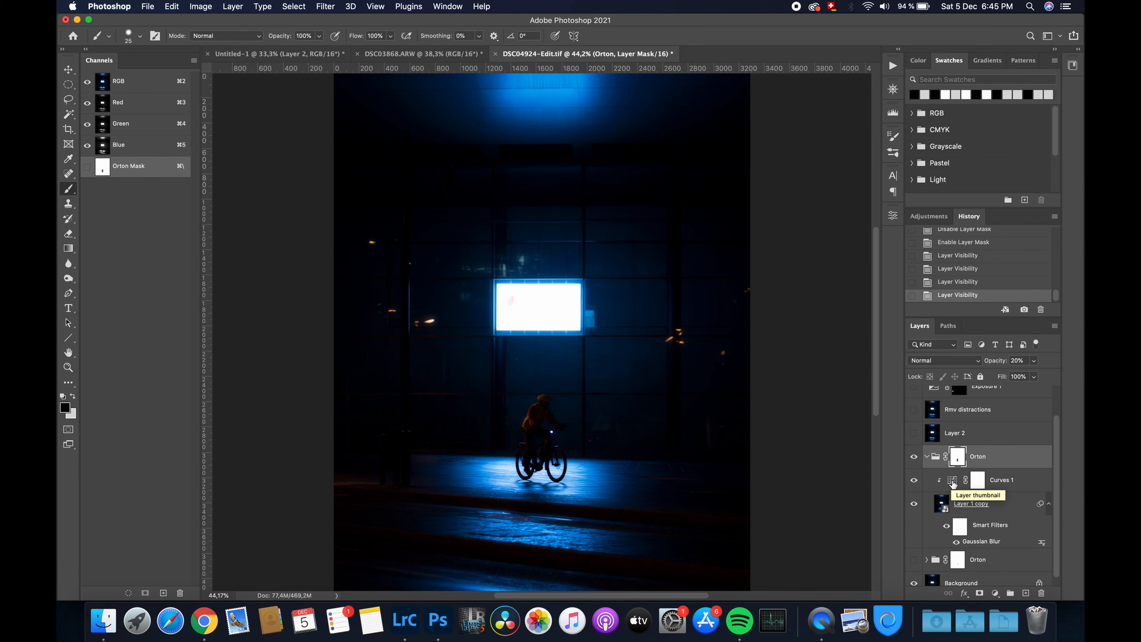
Soften the contrast of Curves 1 in the upper Orton group by moving its white and black points outward toward the graph's corners
{"action": "double_click", "coordinate": [952, 482]}
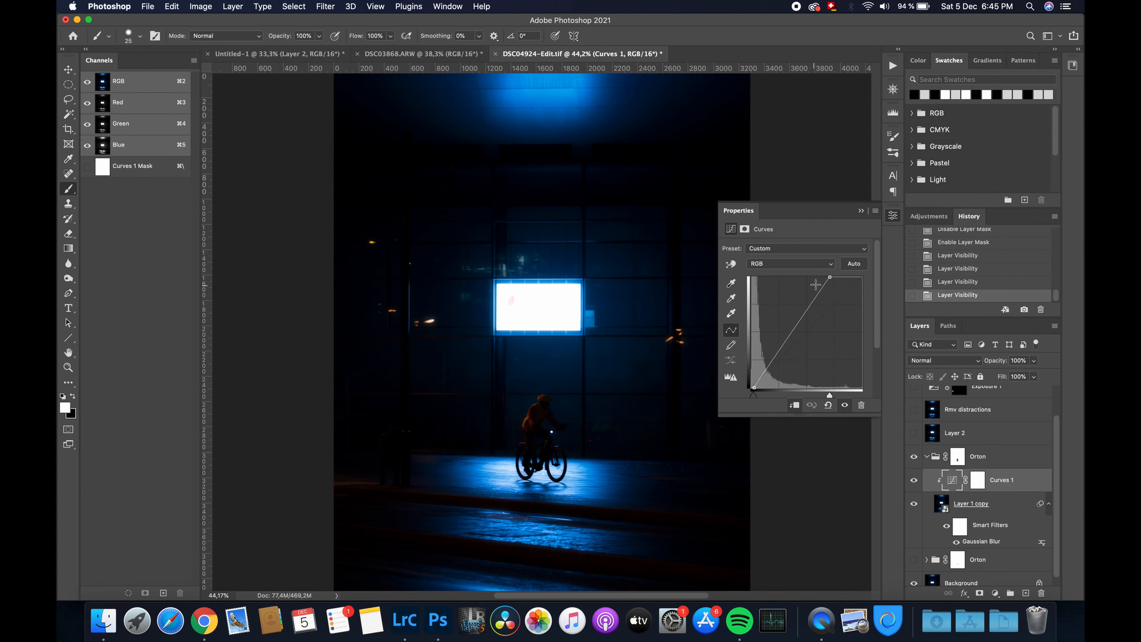
{"action": "left_click_drag", "start_coordinate": [831, 278], "coordinate": [843, 277]}
{"action": "left_click_drag", "start_coordinate": [756, 387], "coordinate": [750, 388]}
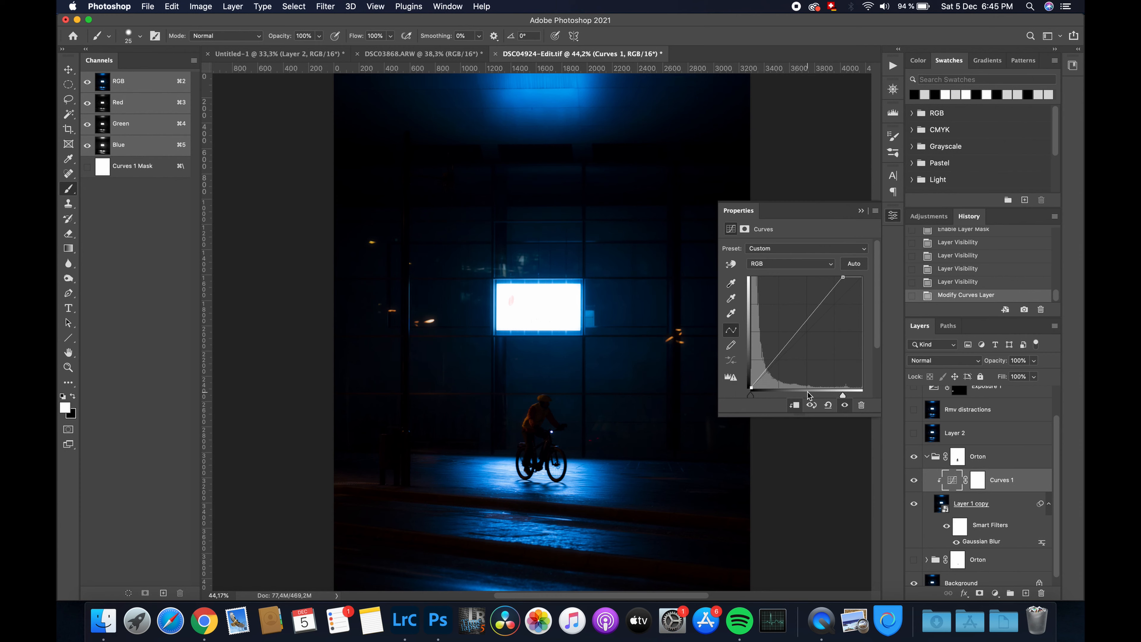
Compare the photo with the Curves 1 adjustment hidden and shown, and close its settings
{"action": "left_click", "coordinate": [845, 409]}
{"action": "left_click", "coordinate": [846, 410]}
{"action": "left_click", "coordinate": [846, 409]}
{"action": "left_click", "coordinate": [845, 409]}
{"action": "left_click", "coordinate": [845, 409]}
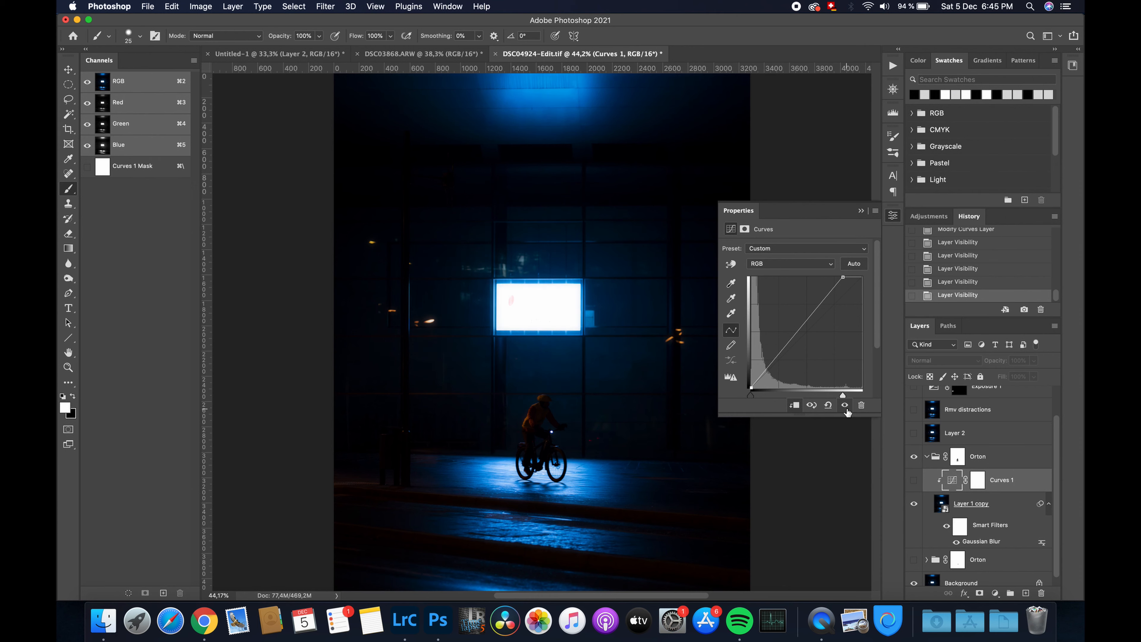
{"action": "left_click", "coordinate": [845, 410]}
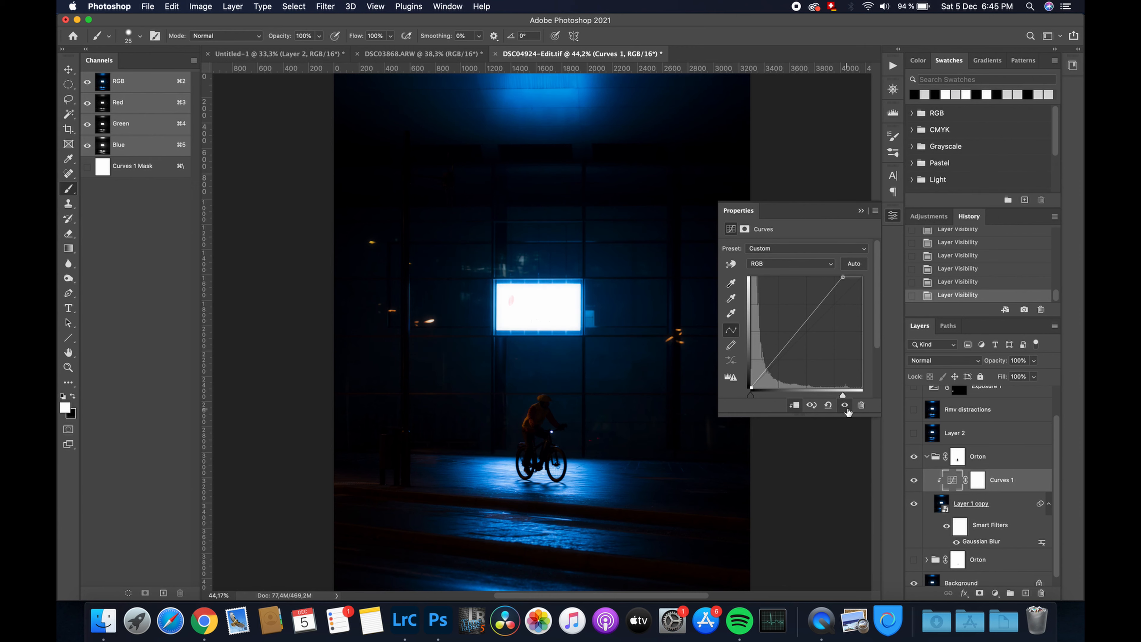
{"action": "left_click", "coordinate": [861, 211]}
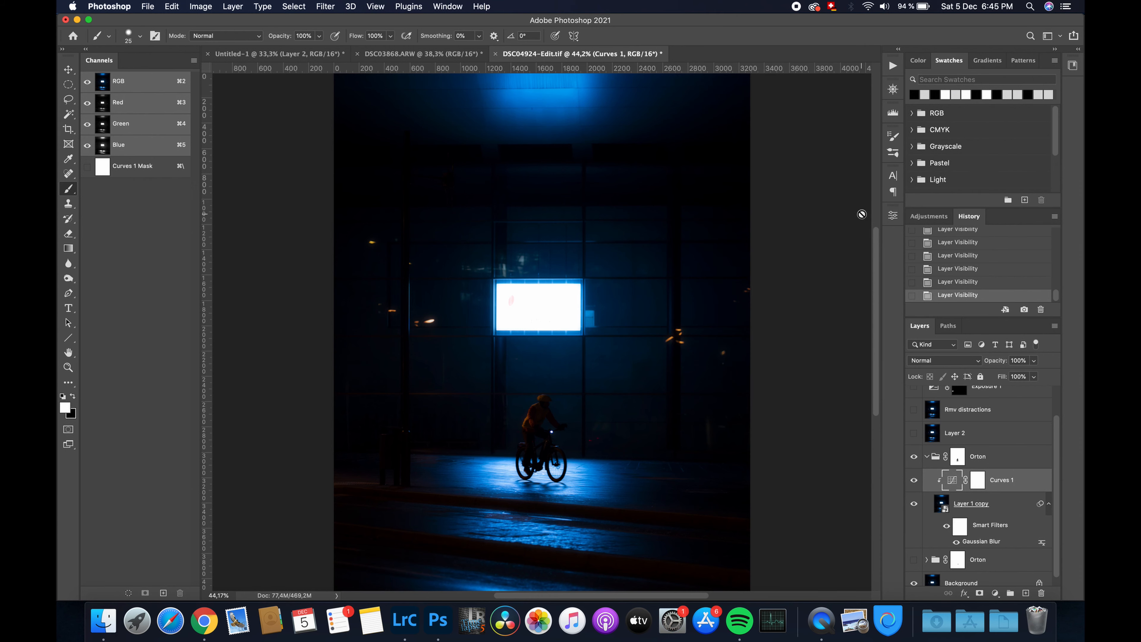
Try a larger Gaussian Blur radius of about 41.6 pixels on the Layer 1 copy smart object
{"action": "double_click", "coordinate": [982, 541]}
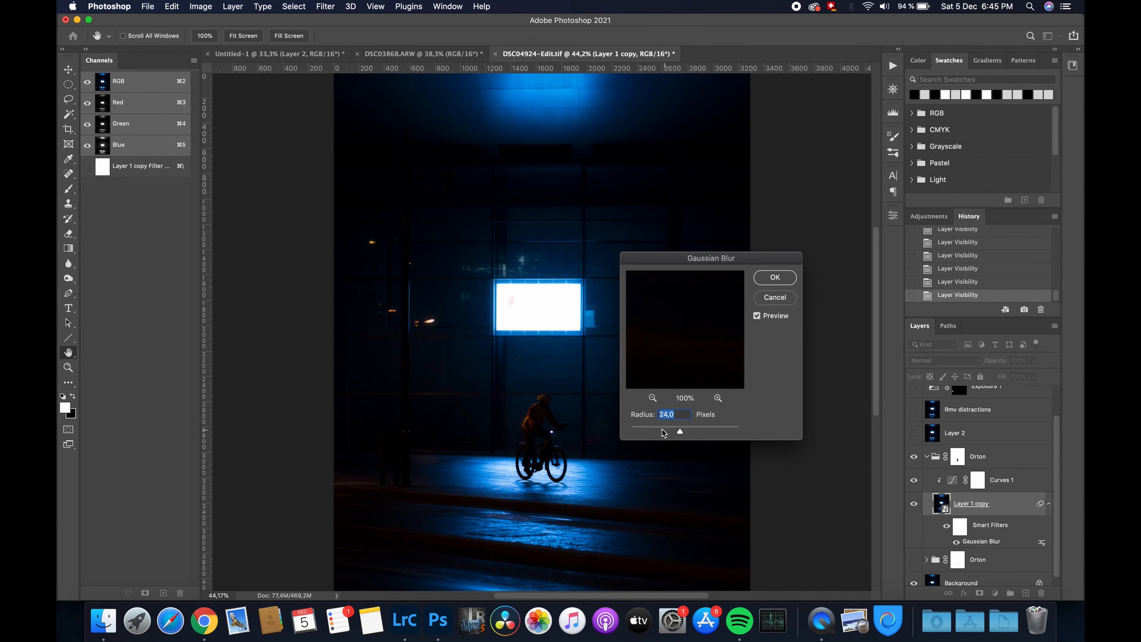
{"action": "mouse_move", "coordinate": [674, 432]}
{"action": "left_mouse_down"}
{"action": "mouse_move", "coordinate": [699, 432]}
{"action": "mouse_move", "coordinate": [687, 432]}
{"action": "left_mouse_up"}
{"action": "left_click_drag", "start_coordinate": [732, 257], "coordinate": [784, 257]}
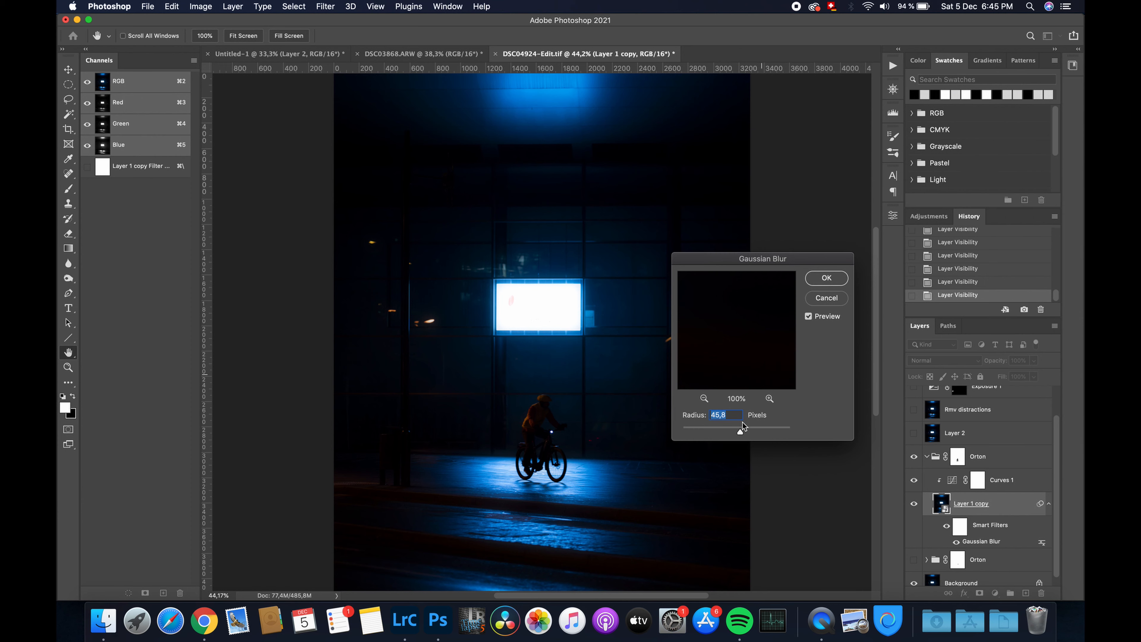
{"action": "mouse_move", "coordinate": [741, 431]}
{"action": "left_mouse_down"}
{"action": "mouse_move", "coordinate": [766, 433]}
{"action": "mouse_move", "coordinate": [739, 432]}
{"action": "left_mouse_up"}
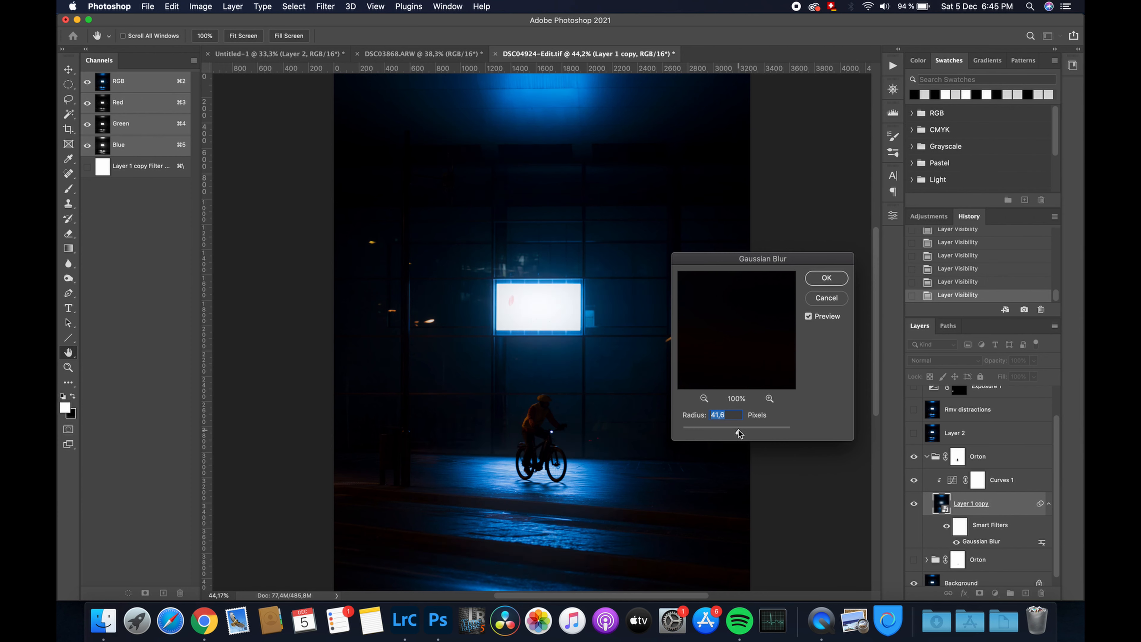
{"action": "left_click", "coordinate": [828, 297]}
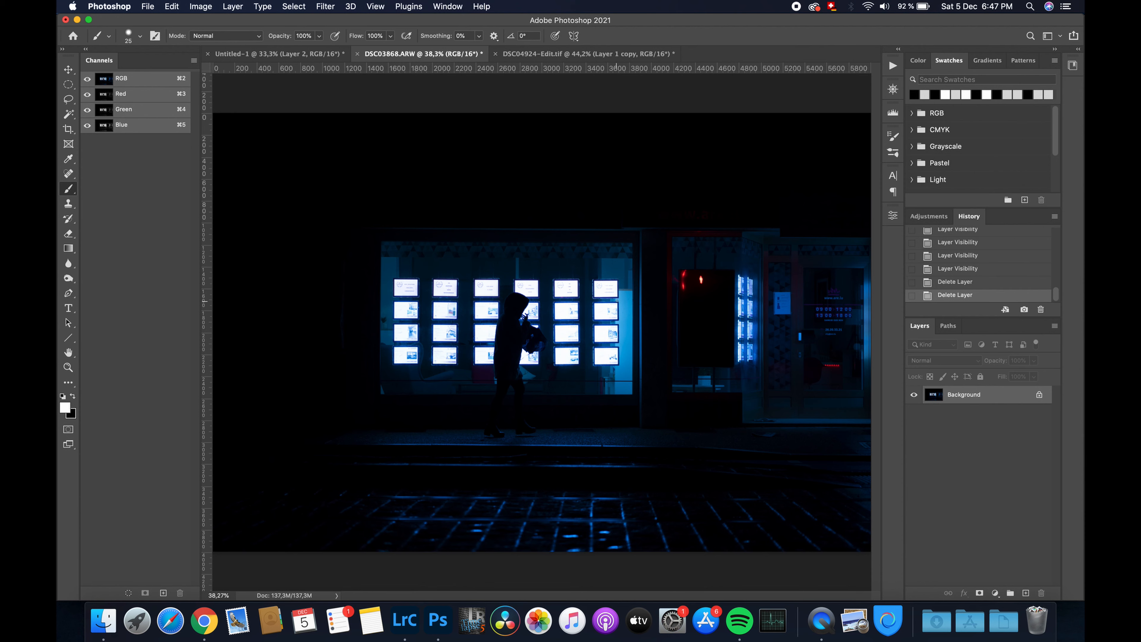
Duplicate the Background layer of DSC03868.ARW and convert the copy to a smart object
{"action": "key", "text": "super+j"}
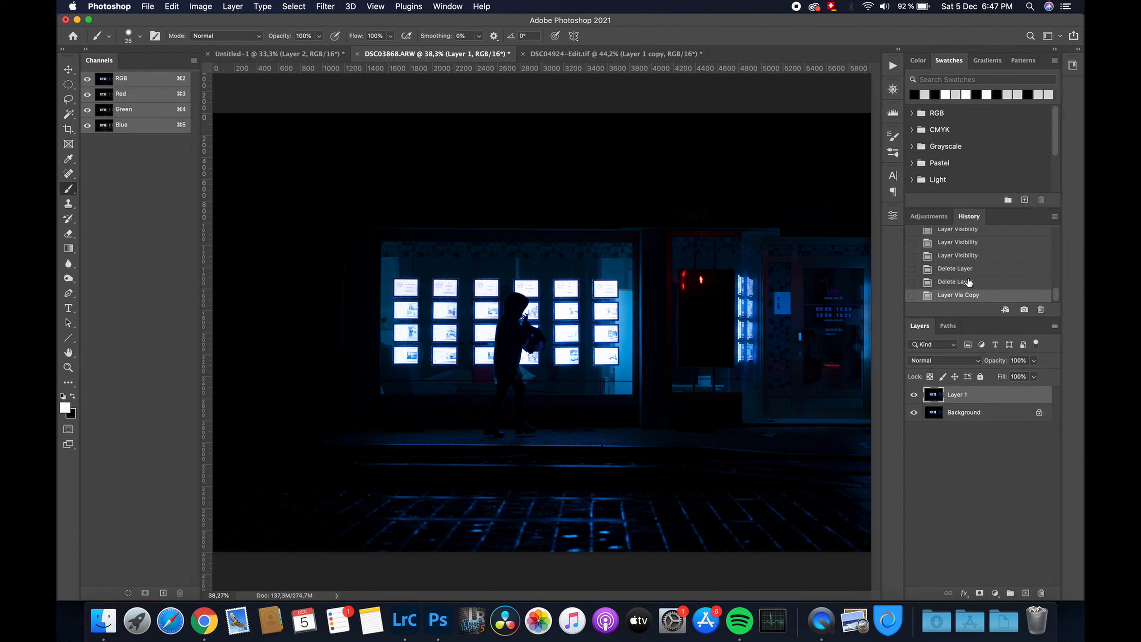
{"action": "right_click", "coordinate": [1019, 395]}
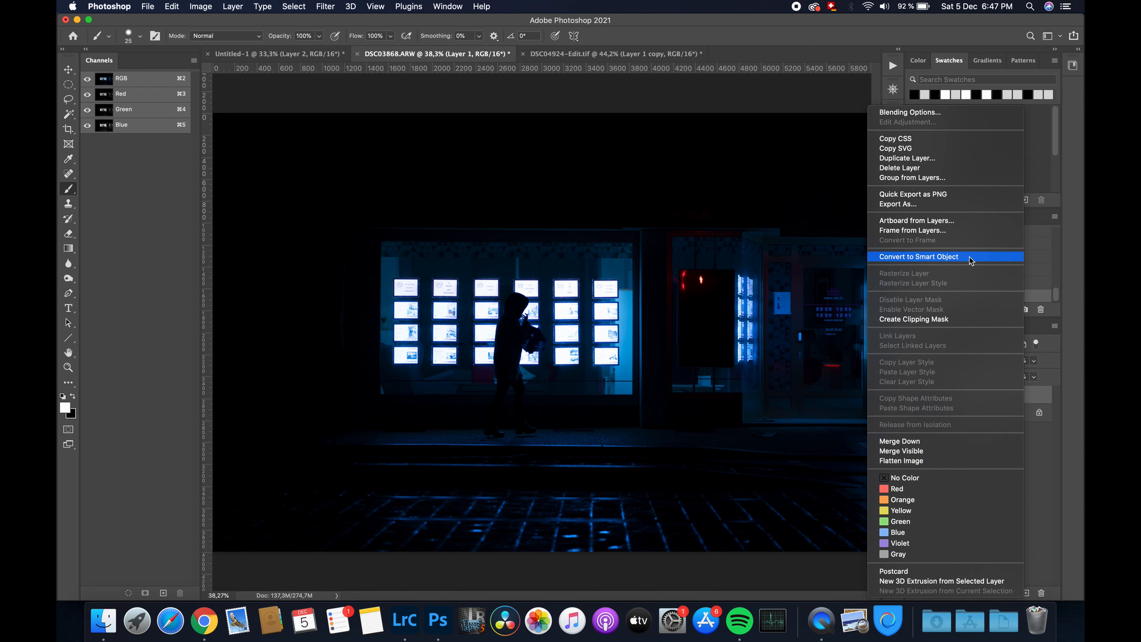
{"action": "left_click", "coordinate": [971, 259]}
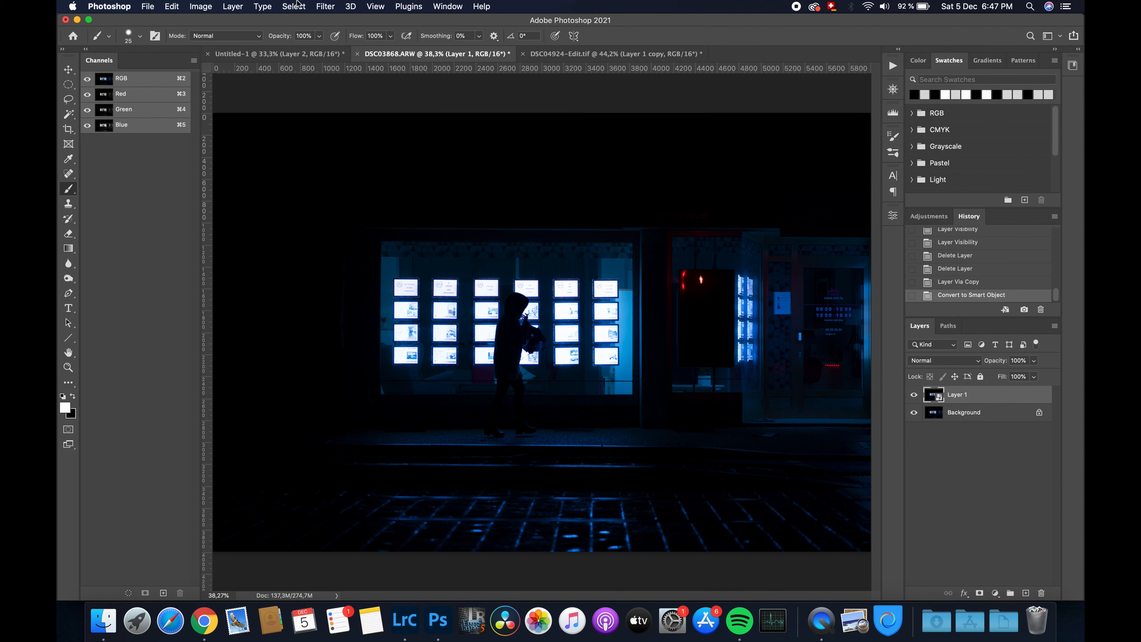
Apply a Gaussian Blur with a radius of 24 pixels to the Layer 1 smart object
{"action": "left_click", "coordinate": [324, 5]}
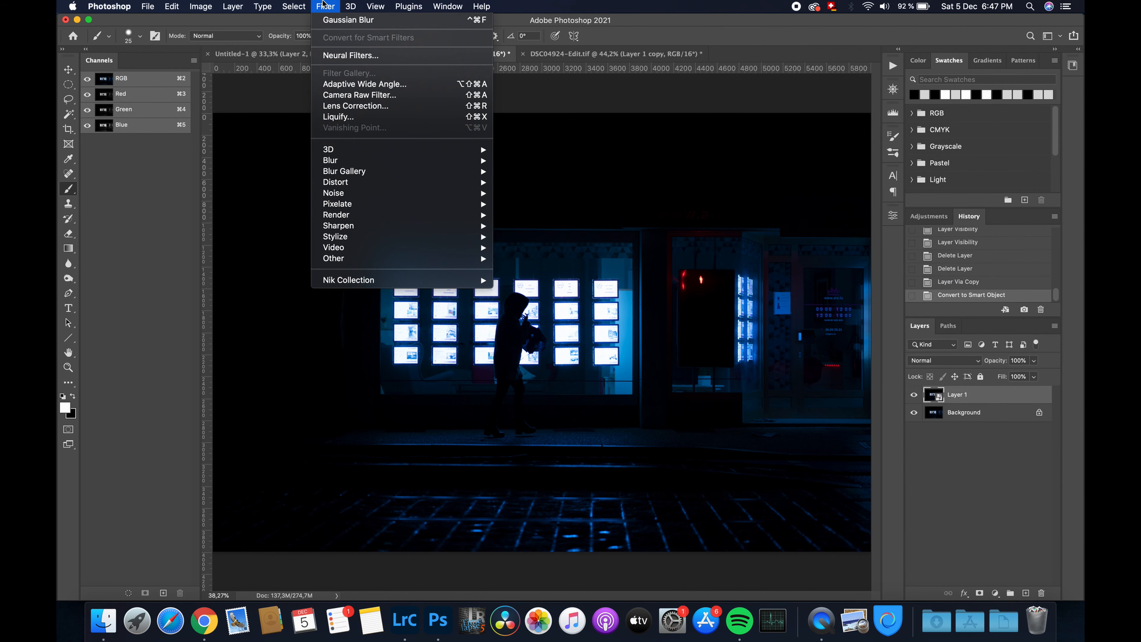
{"action": "mouse_move", "coordinate": [373, 160]}
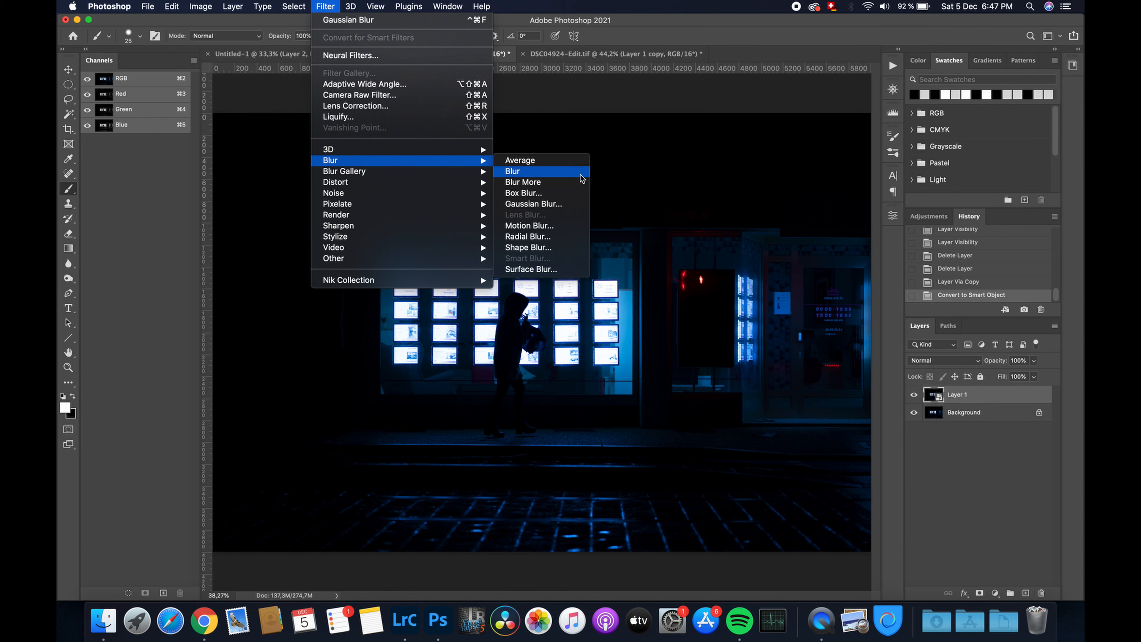
{"action": "left_click", "coordinate": [533, 204]}
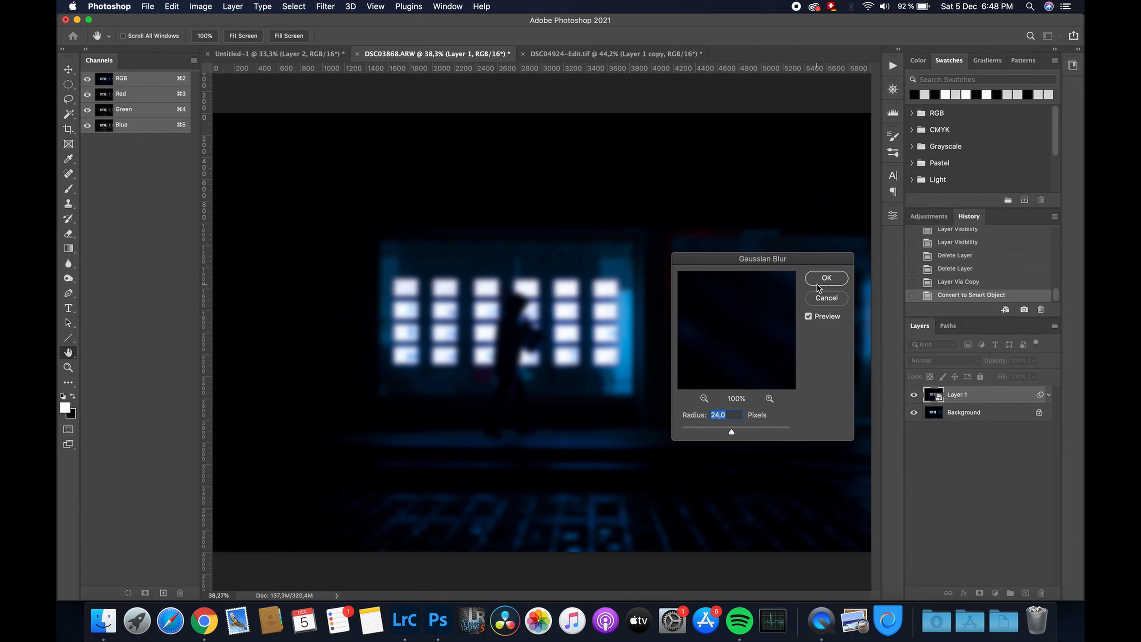
{"action": "left_click", "coordinate": [818, 279]}
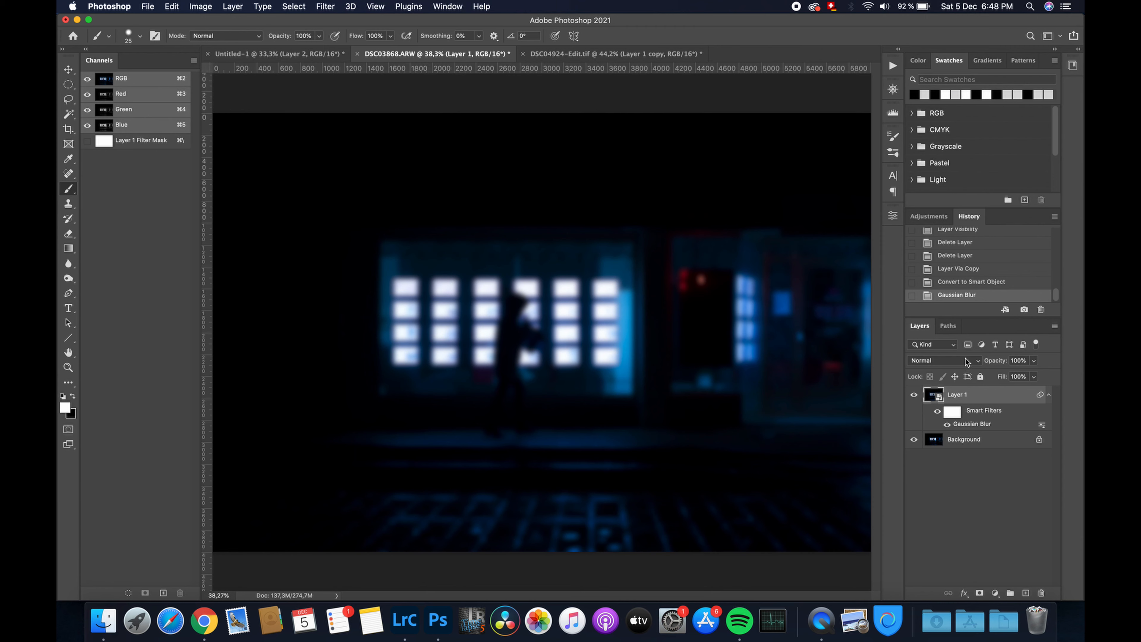
Set the blurred Layer 1 to Lighten blend mode at 40% opacity
{"action": "left_click", "coordinate": [908, 387]}
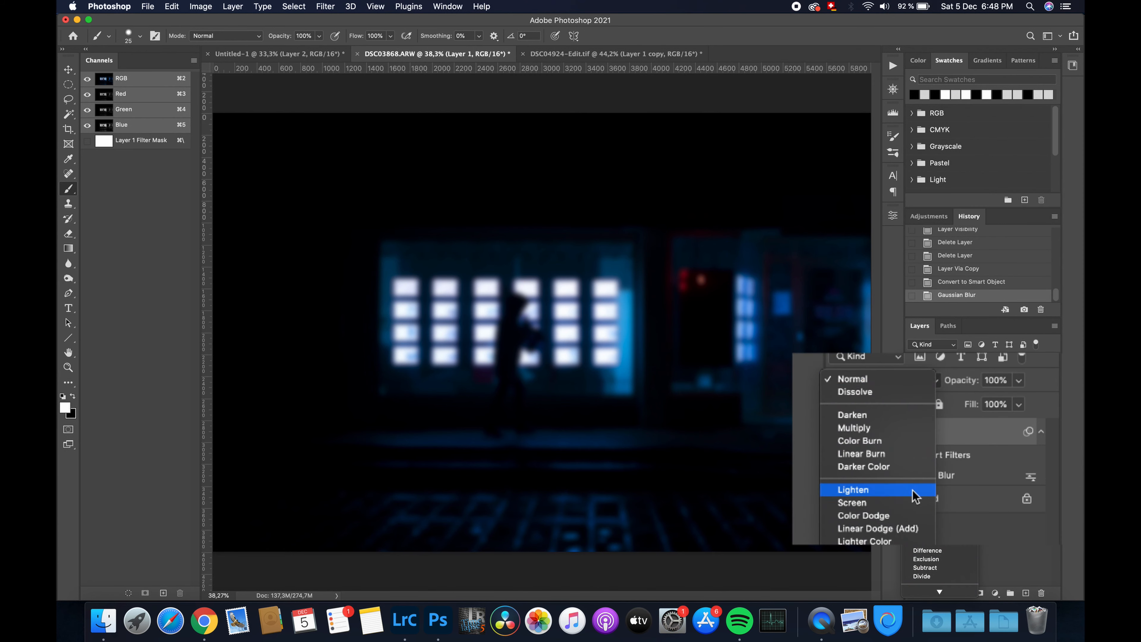
{"action": "left_click", "coordinate": [903, 491]}
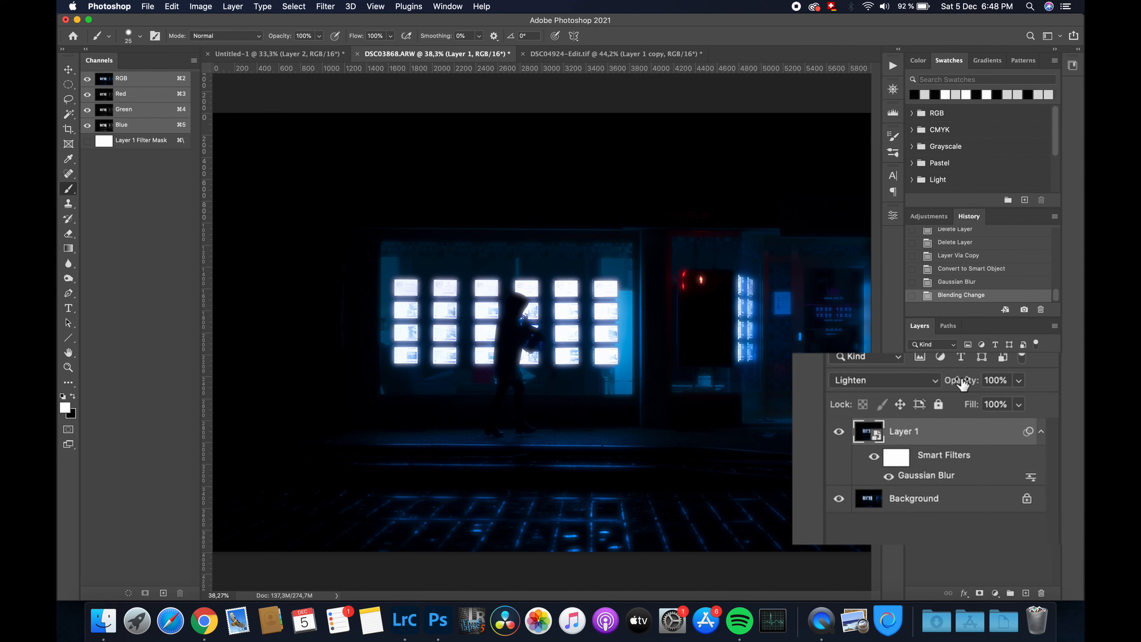
{"action": "left_click_drag", "start_coordinate": [962, 379], "coordinate": [930, 382]}
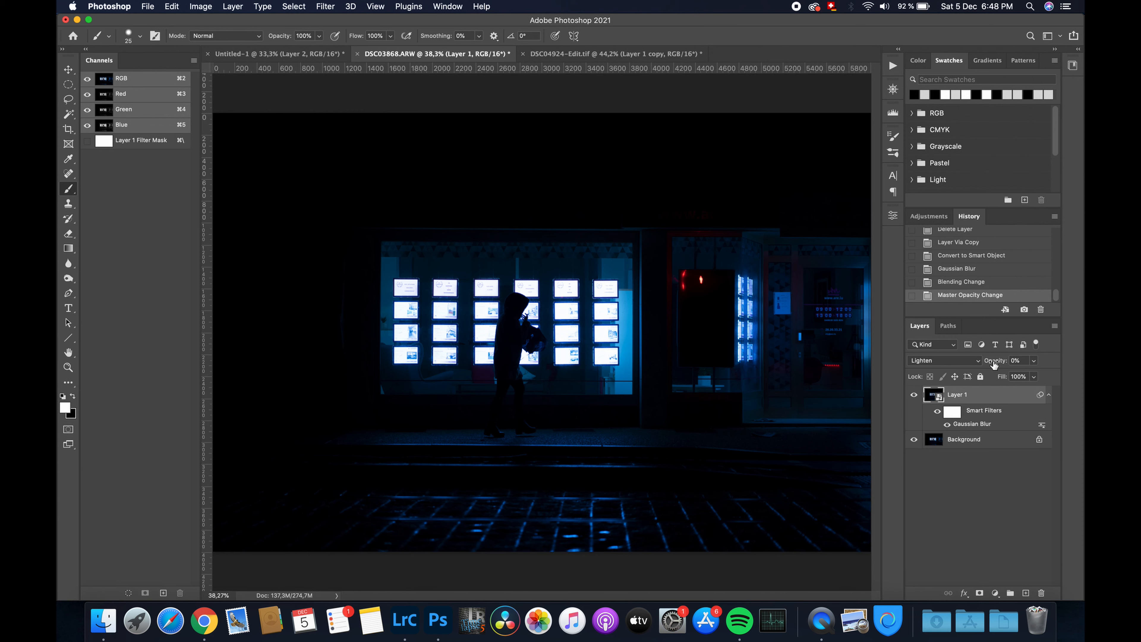
{"action": "left_click", "coordinate": [991, 362]}
{"action": "mouse_move", "coordinate": [990, 362]}
{"action": "left_mouse_down"}
{"action": "mouse_move", "coordinate": [1017, 362]}
{"action": "mouse_move", "coordinate": [991, 363]}
{"action": "left_mouse_up"}
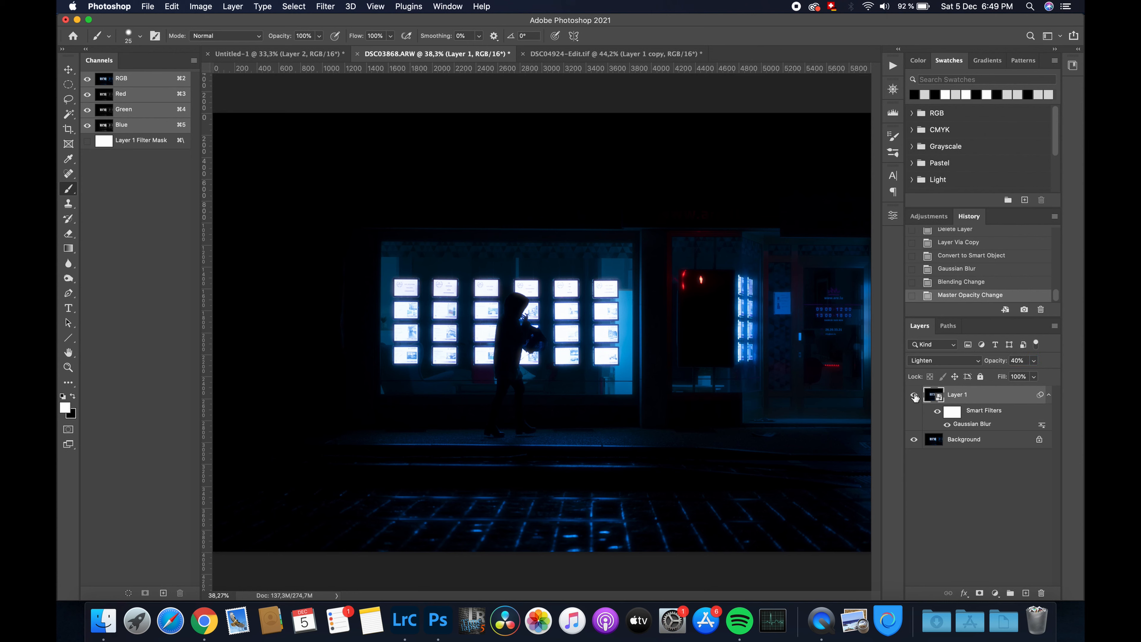
Compare the whole photo with the blurred Layer 1 hidden and shown
{"action": "left_click", "coordinate": [966, 490]}
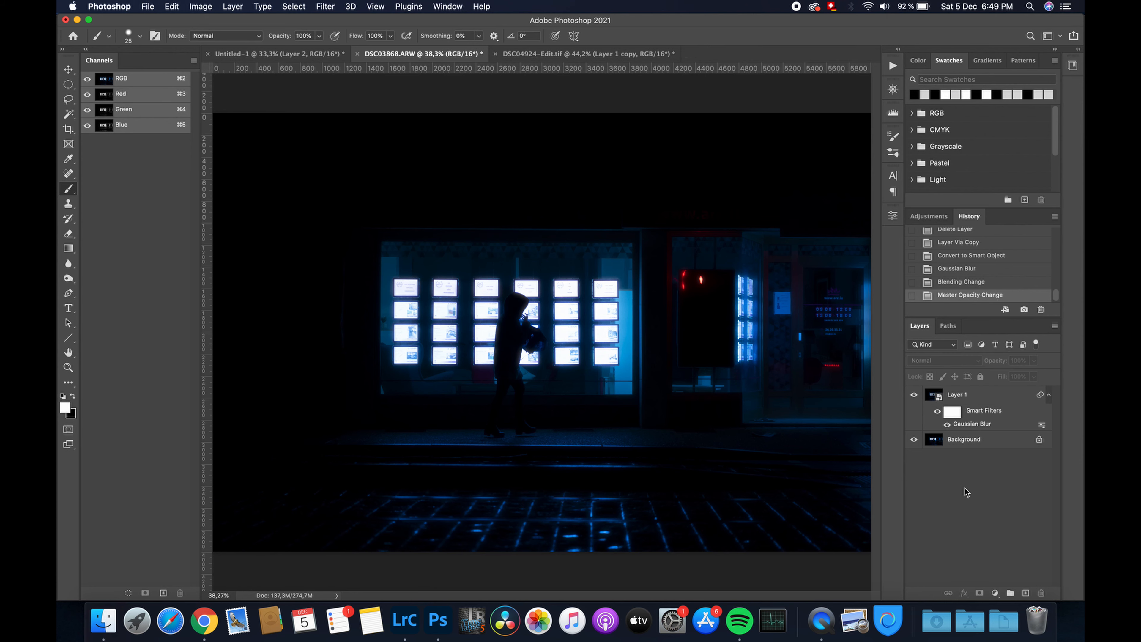
{"action": "left_click", "coordinate": [913, 396]}
{"action": "left_click", "coordinate": [913, 396]}
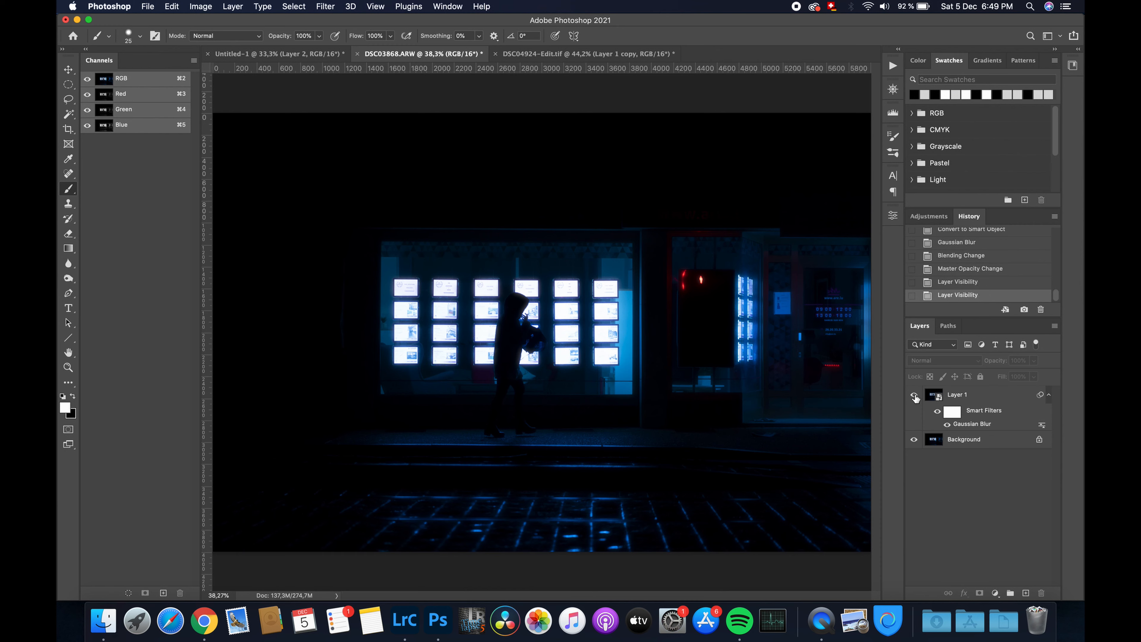
{"action": "left_click", "coordinate": [914, 395]}
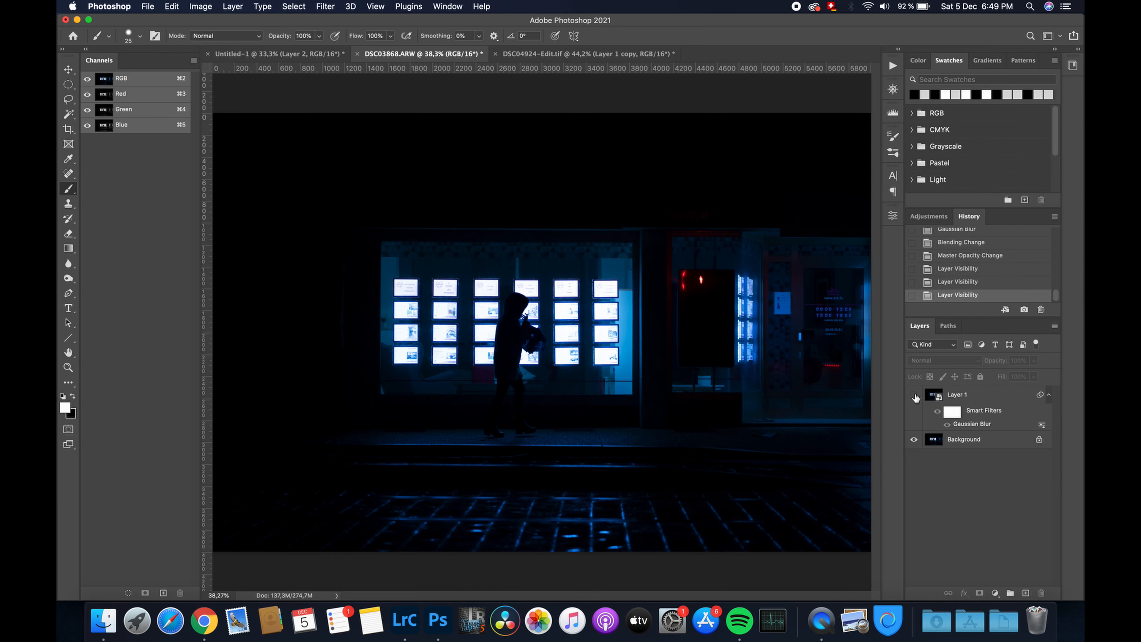
{"action": "left_click", "coordinate": [913, 395]}
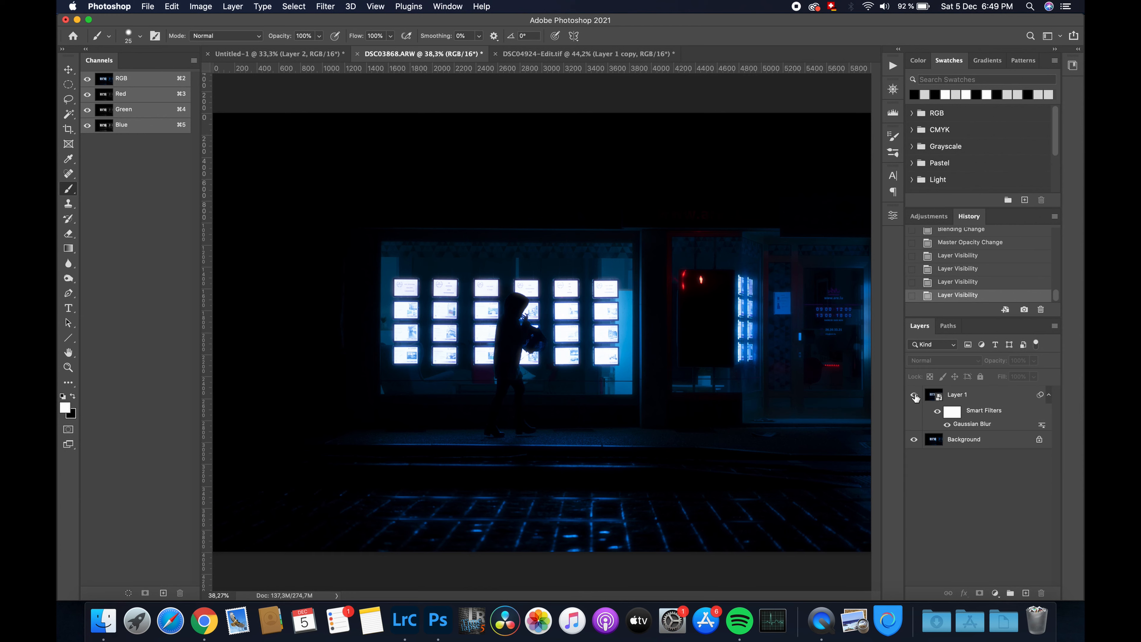
{"action": "left_click", "coordinate": [913, 395]}
{"action": "left_click", "coordinate": [913, 395]}
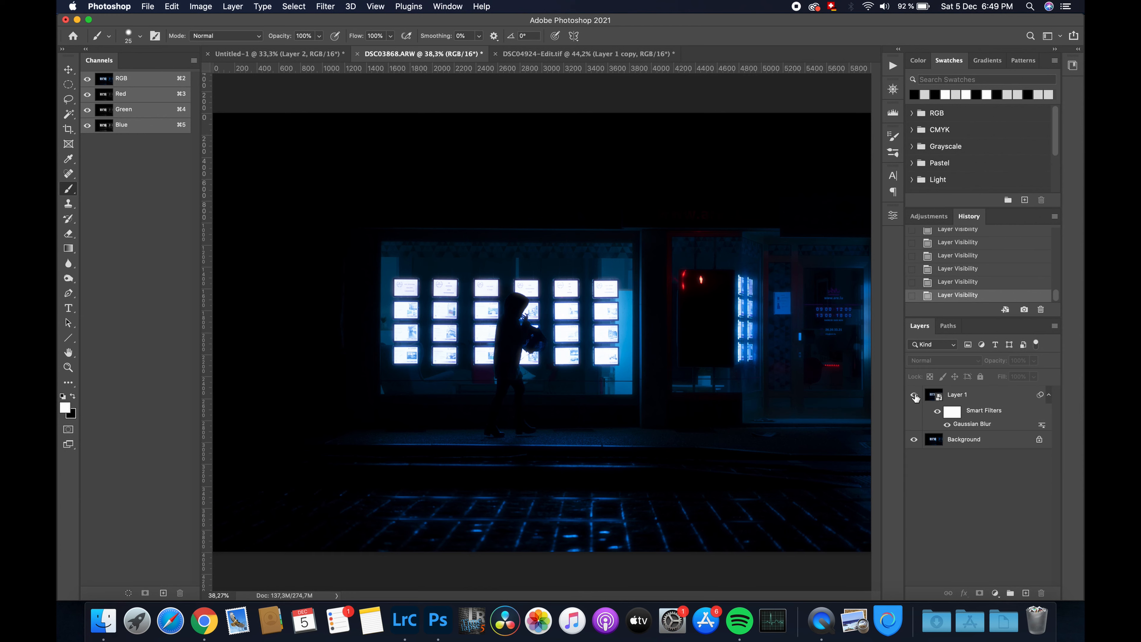
Examine the silhouetted figure up close with the blurred Layer 1 hidden and shown
{"action": "left_click", "coordinate": [1000, 398]}
{"action": "scroll", "coordinate": [520, 307], "scroll_direction": "up", "scroll_amount": 5, "text": "alt"}
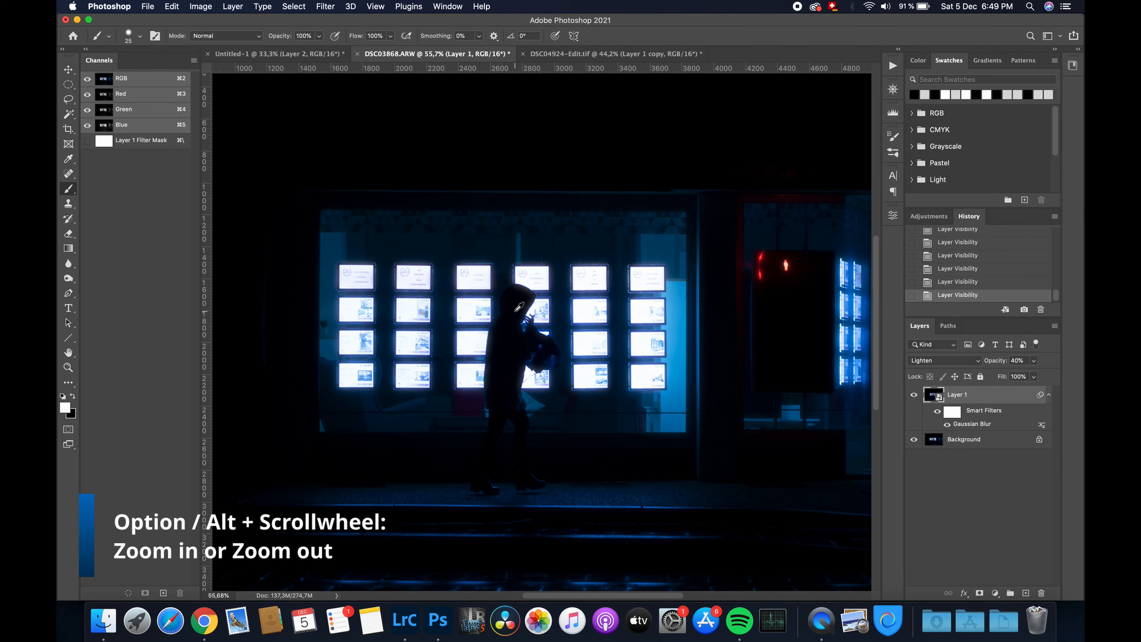
{"action": "scroll", "coordinate": [520, 307], "scroll_direction": "up", "scroll_amount": 3, "text": "alt"}
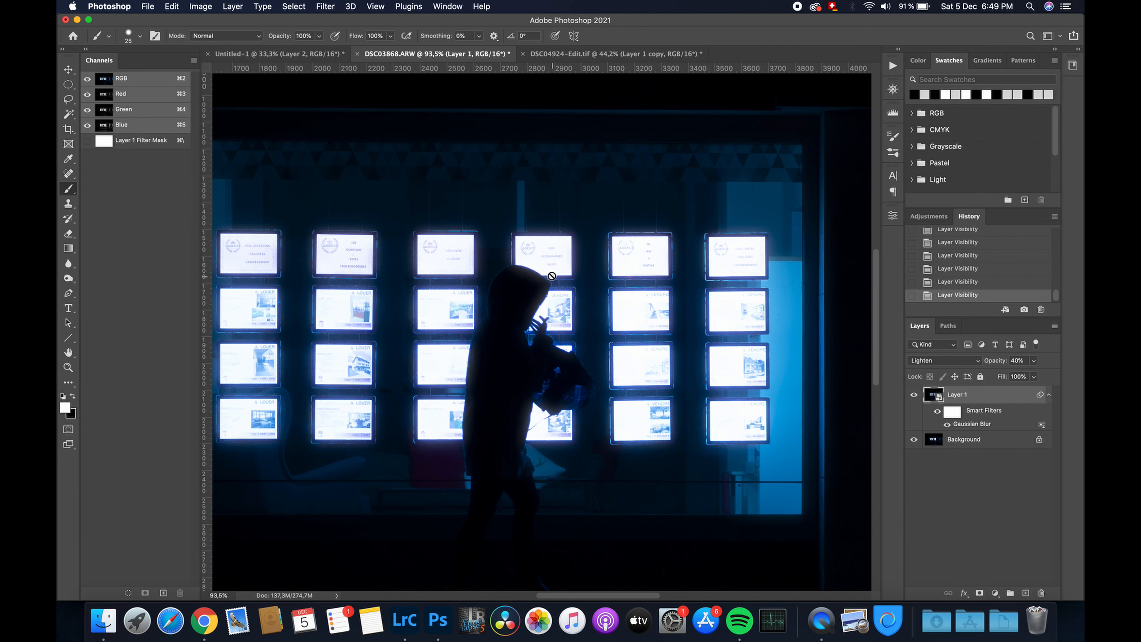
{"action": "left_click", "coordinate": [914, 395]}
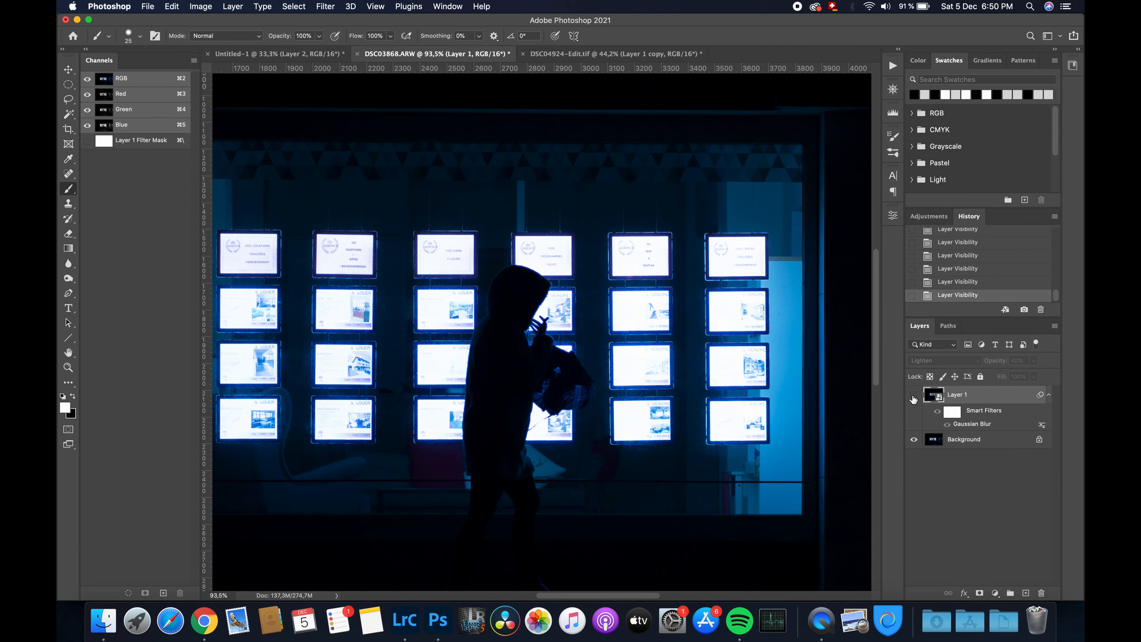
{"action": "left_click", "coordinate": [914, 395]}
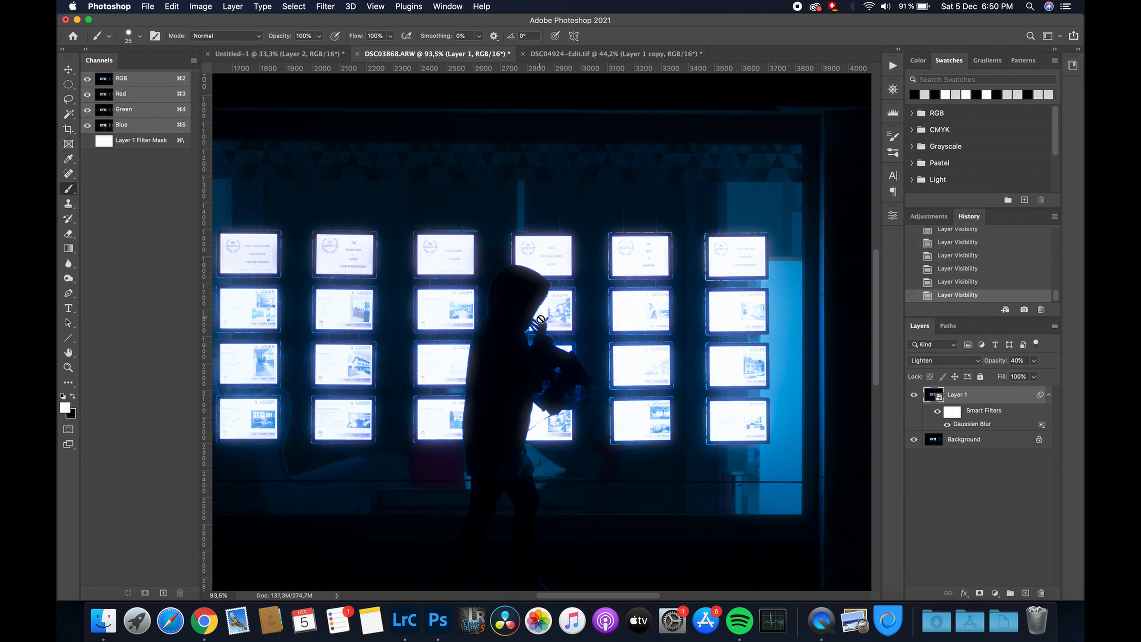
Add a layer mask to Layer 1 and paint black over the silhouetted figure's hood and body using a brush of size 73
{"action": "scroll", "coordinate": [539, 337], "scroll_direction": "left", "scroll_amount": 3}
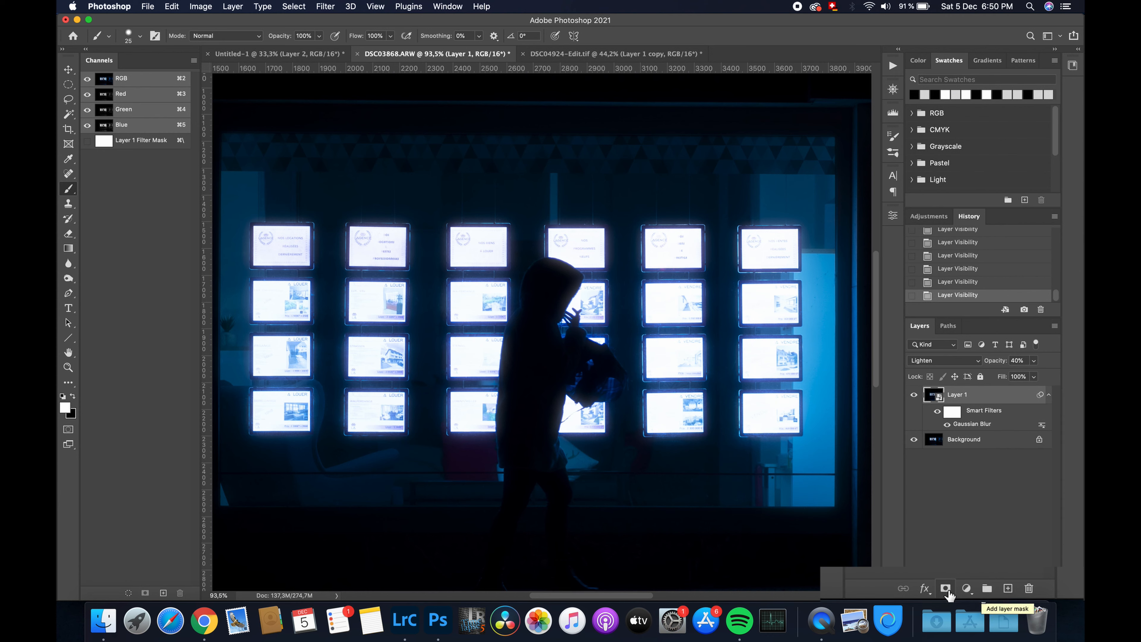
{"action": "left_click", "coordinate": [947, 592]}
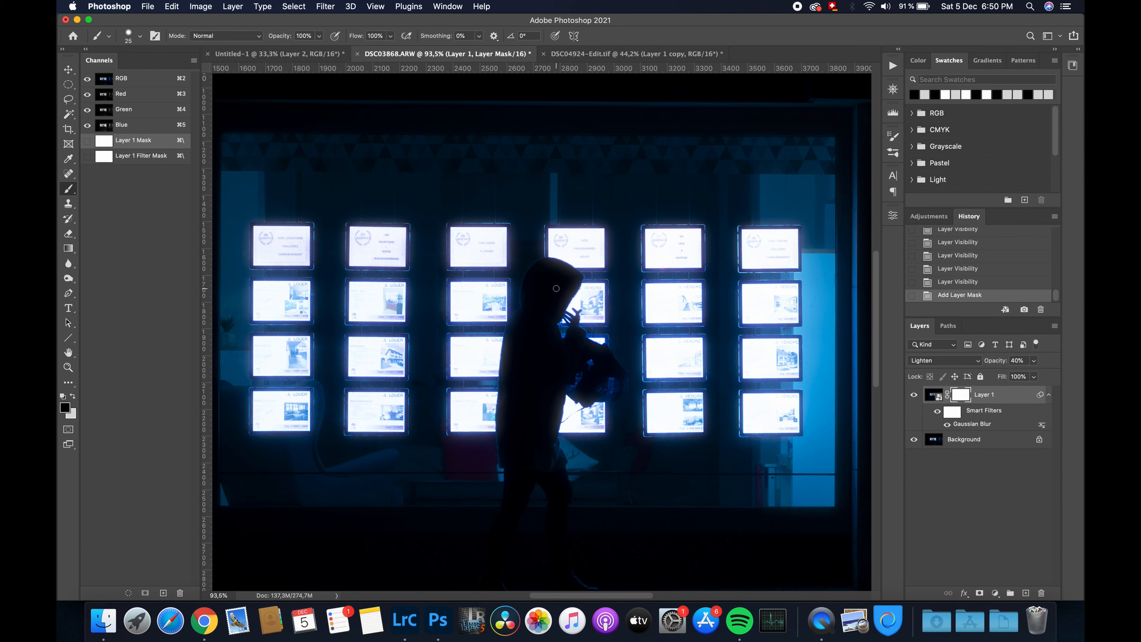
{"action": "left_click_drag", "start_coordinate": [551, 285], "coordinate": [561, 284], "text": "ctrl+alt"}
{"action": "mouse_move", "coordinate": [549, 268]}
{"action": "left_mouse_down"}
{"action": "mouse_move", "coordinate": [571, 278]}
{"action": "mouse_move", "coordinate": [545, 315]}
{"action": "mouse_move", "coordinate": [556, 270]}
{"action": "mouse_move", "coordinate": [537, 268]}
{"action": "mouse_move", "coordinate": [535, 313]}
{"action": "left_mouse_up"}
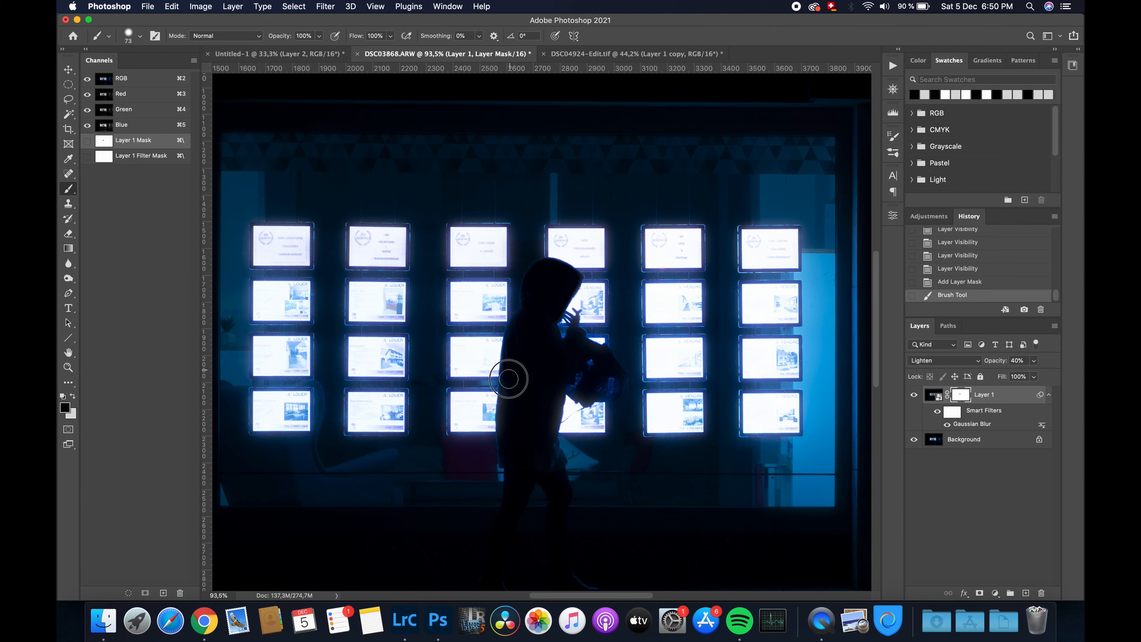
{"action": "left_click_drag", "start_coordinate": [506, 429], "coordinate": [507, 458]}
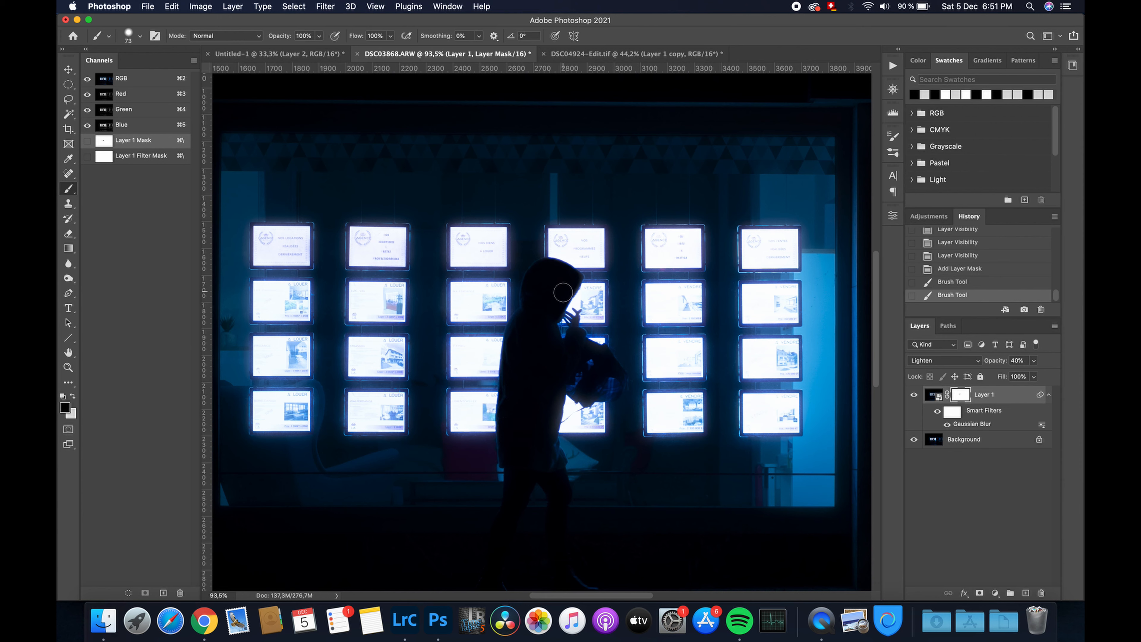
{"action": "mouse_move", "coordinate": [555, 310]}
{"action": "left_mouse_down"}
{"action": "mouse_move", "coordinate": [547, 443]}
{"action": "mouse_move", "coordinate": [545, 365]}
{"action": "left_mouse_up"}
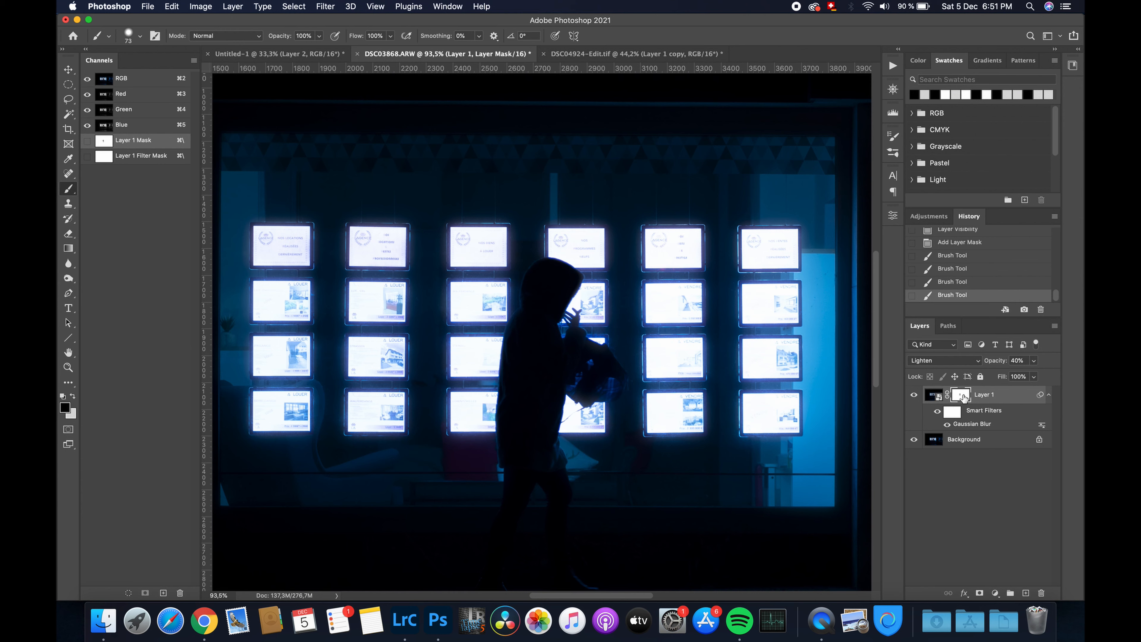
Compare the silhouetted figure with Layer 1's mask disabled and enabled, leaving the mask enabled
{"action": "left_click", "coordinate": [961, 395], "text": "shift"}
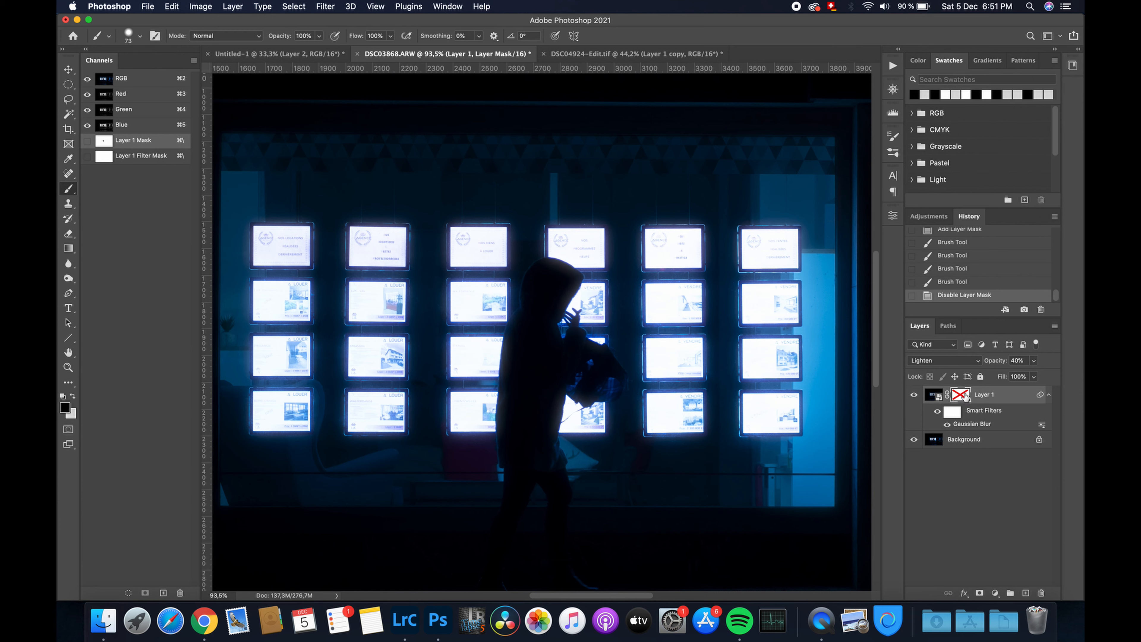
{"action": "left_click", "coordinate": [961, 396], "text": "shift"}
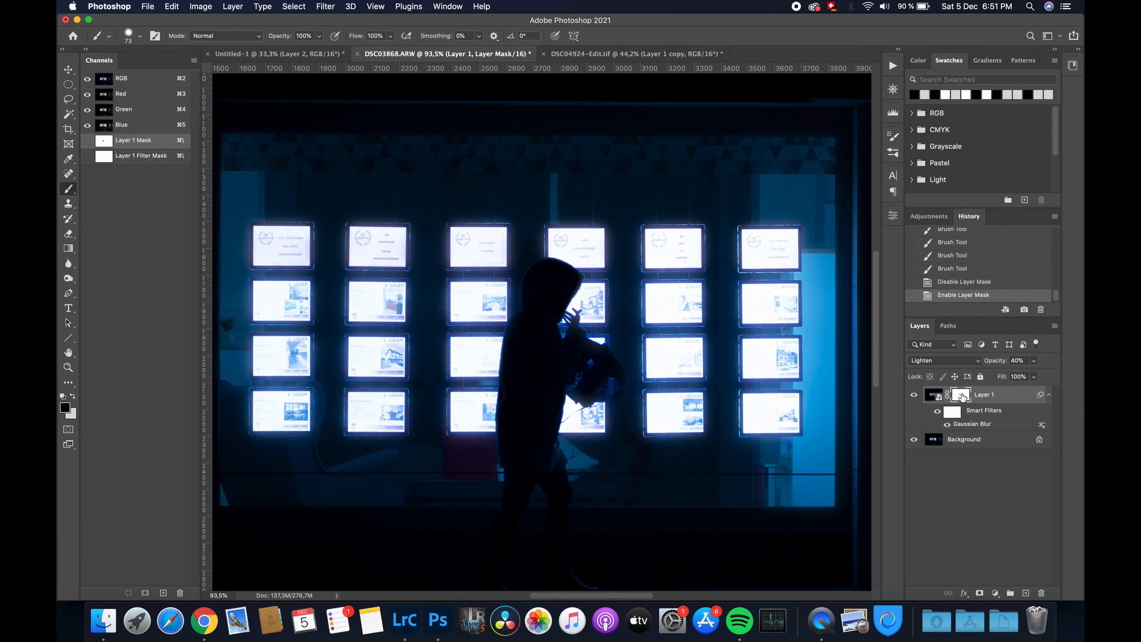
{"action": "left_click", "coordinate": [961, 396], "text": "shift"}
{"action": "left_click", "coordinate": [962, 395], "text": "shift"}
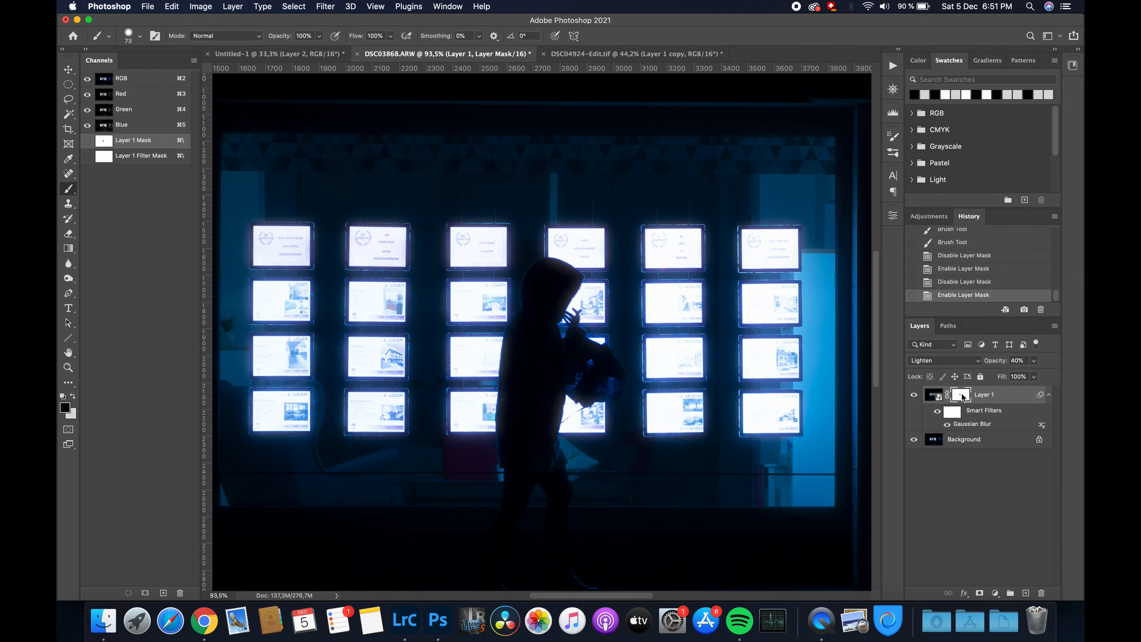
{"action": "left_click", "coordinate": [961, 395], "text": "shift"}
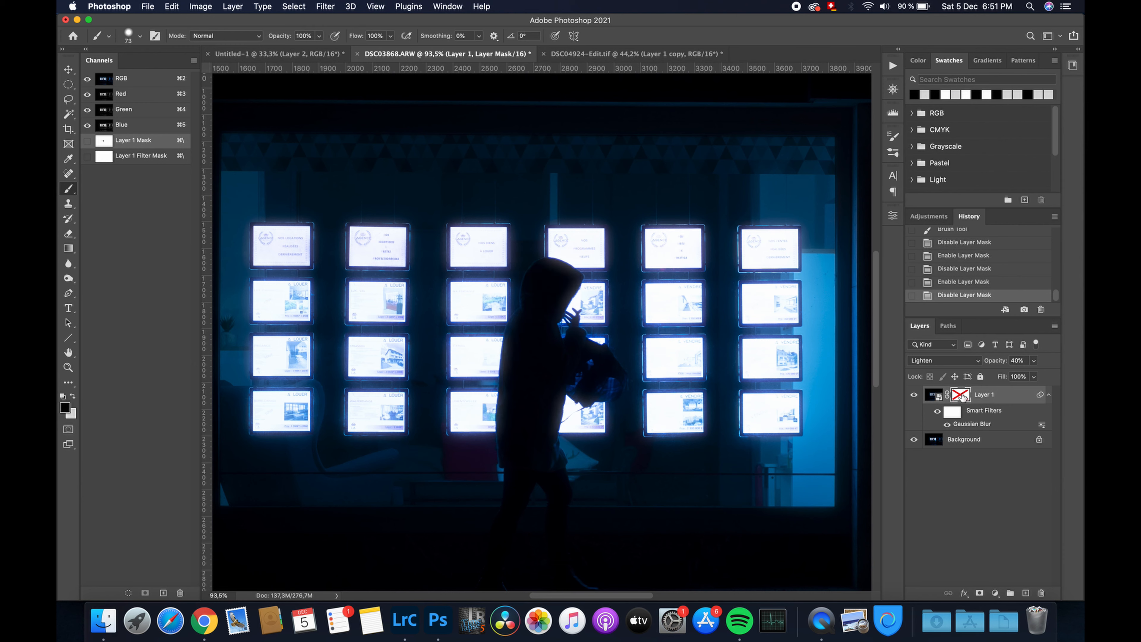
{"action": "left_click", "coordinate": [962, 396], "text": "shift"}
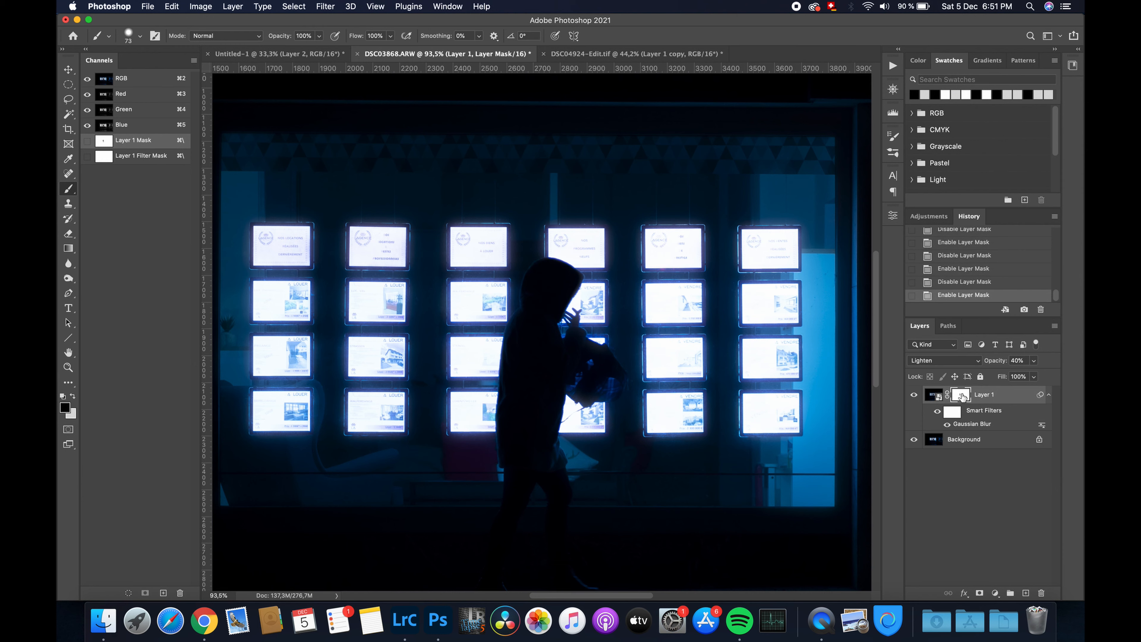
{"action": "left_click", "coordinate": [962, 396], "text": "shift"}
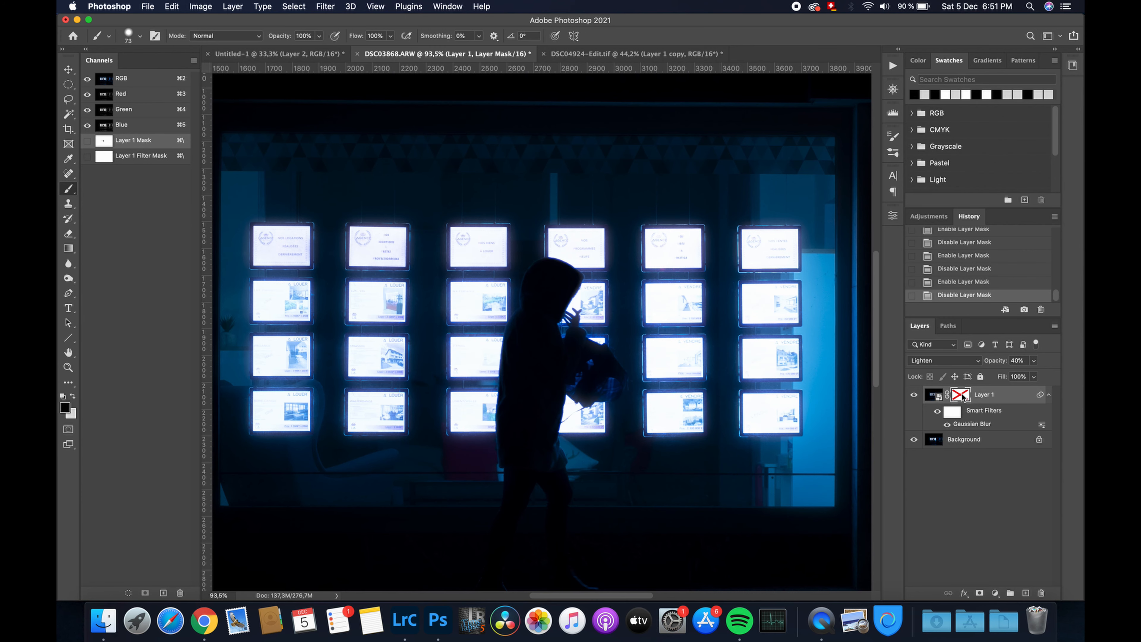
{"action": "left_click", "coordinate": [962, 395], "text": "shift"}
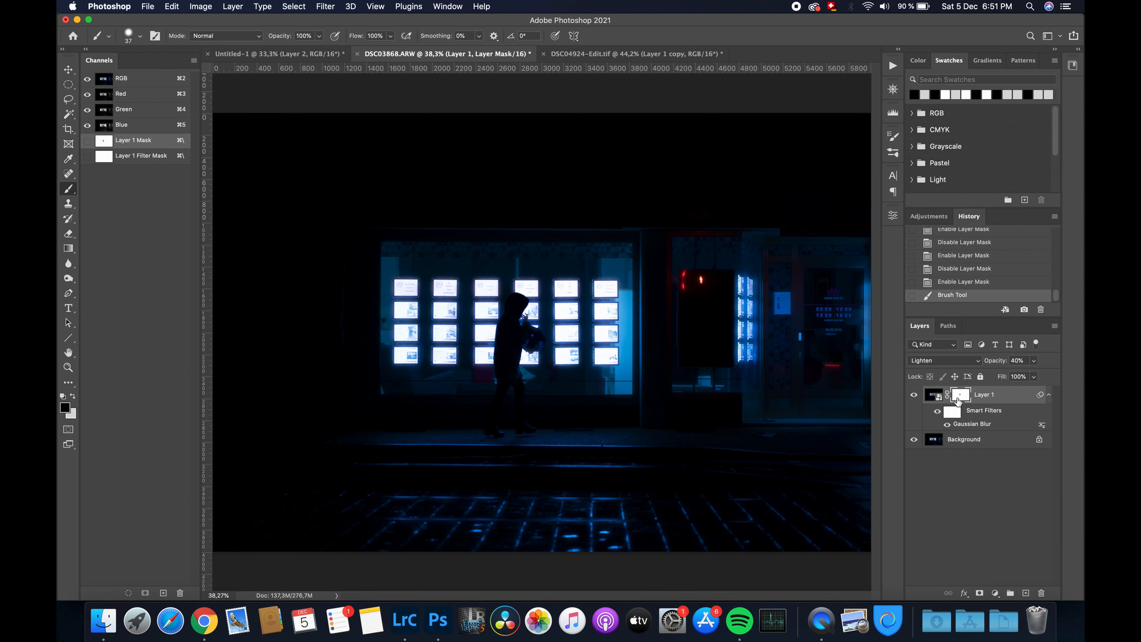
Compare the whole photo with the masked Layer 1 hidden and shown, leaving the layer visible
{"action": "left_click", "coordinate": [914, 395]}
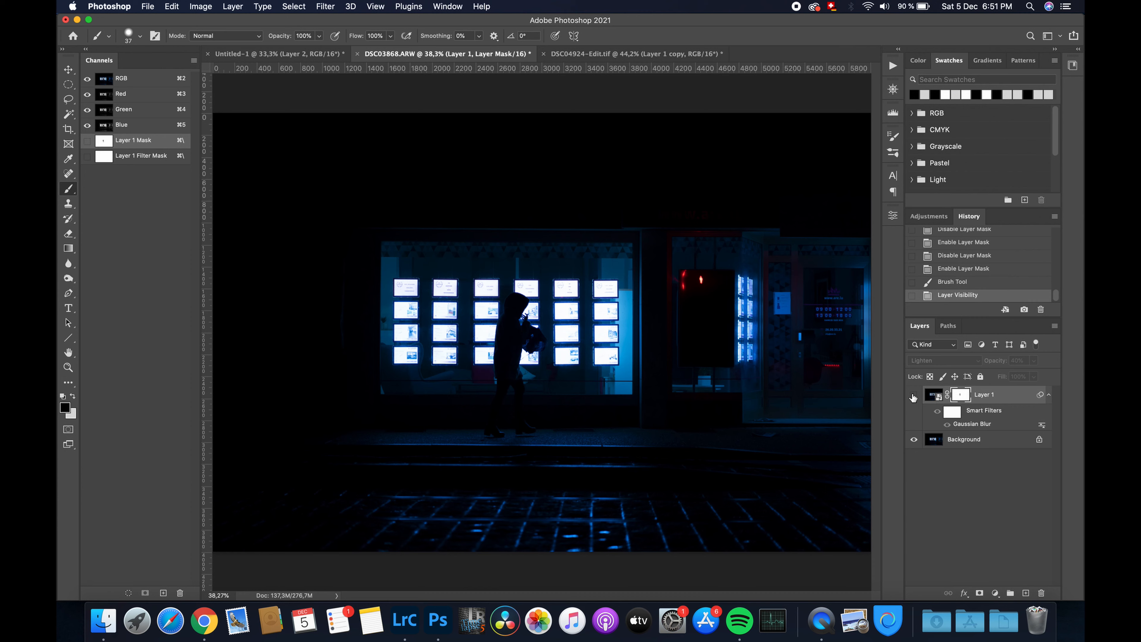
{"action": "left_click", "coordinate": [913, 396]}
{"action": "left_click", "coordinate": [913, 395]}
{"action": "left_click", "coordinate": [914, 395]}
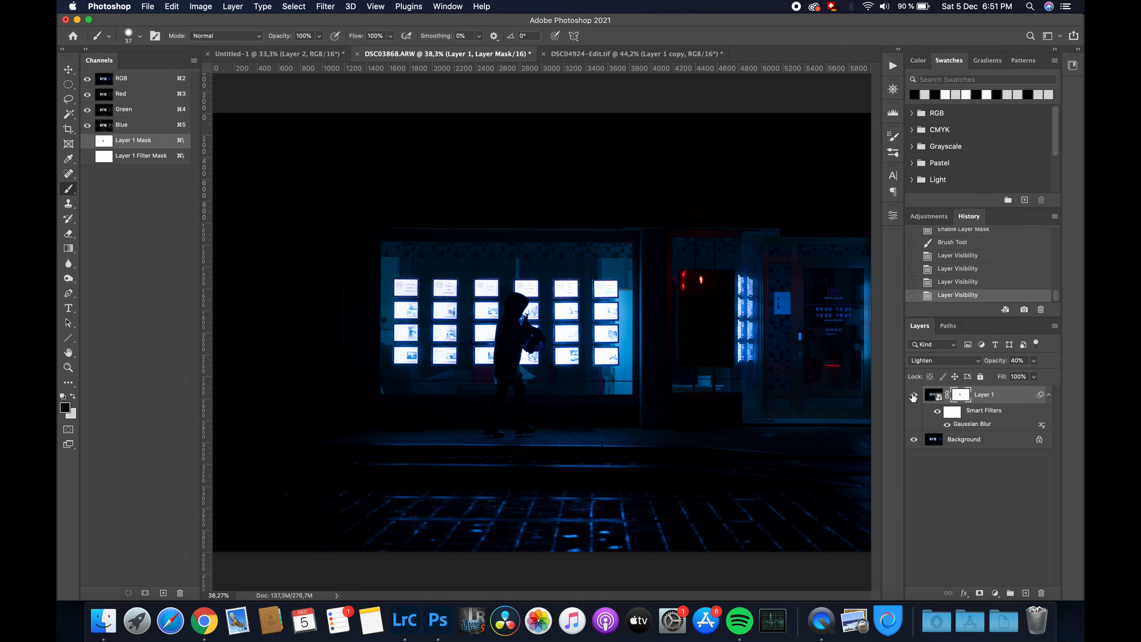